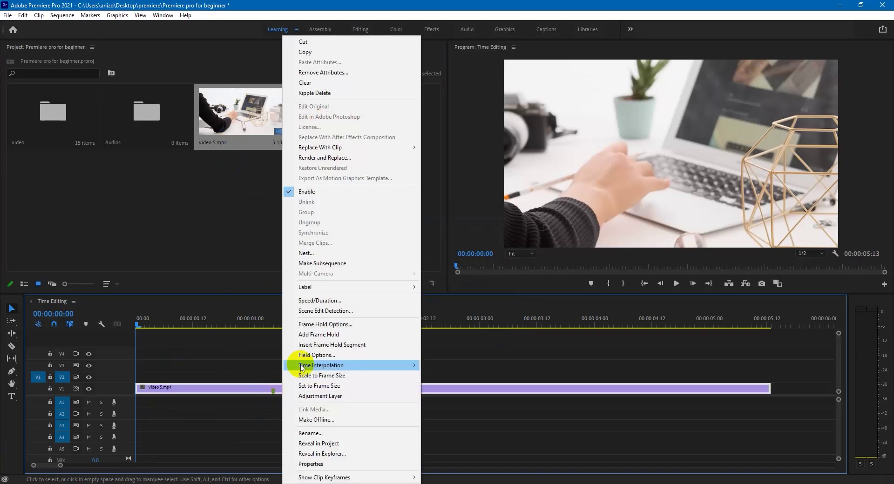
Set the video 5.mp4 clip on track V1 to the frame size and open the video bin
{"action": "left_click", "coordinate": [345, 388]}
{"action": "left_click", "coordinate": [348, 364]}
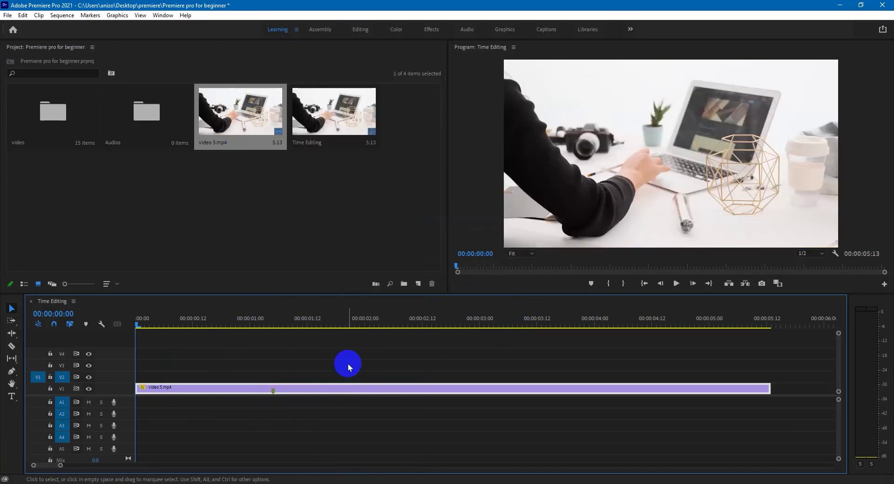
{"action": "double_click", "coordinate": [76, 131]}
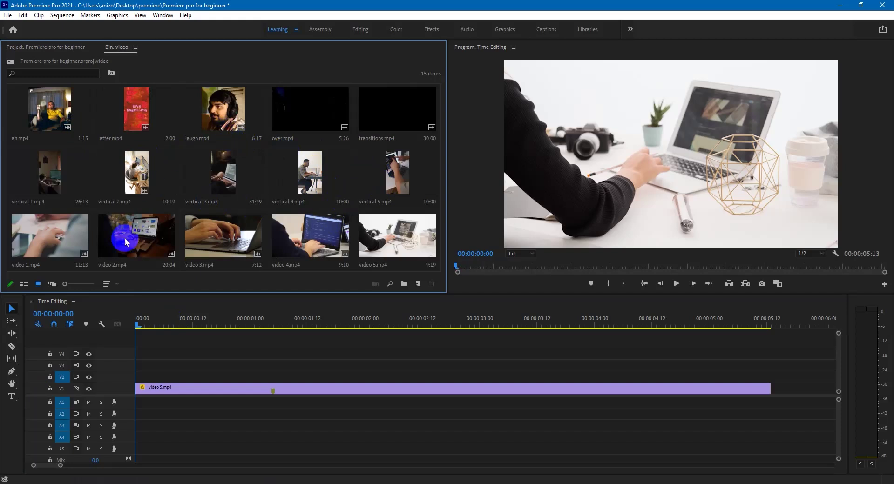
Add video 3.mp4 after video 5.mp4 on track V1 and delete it from the timeline again
{"action": "left_click_drag", "start_coordinate": [213, 234], "coordinate": [747, 388]}
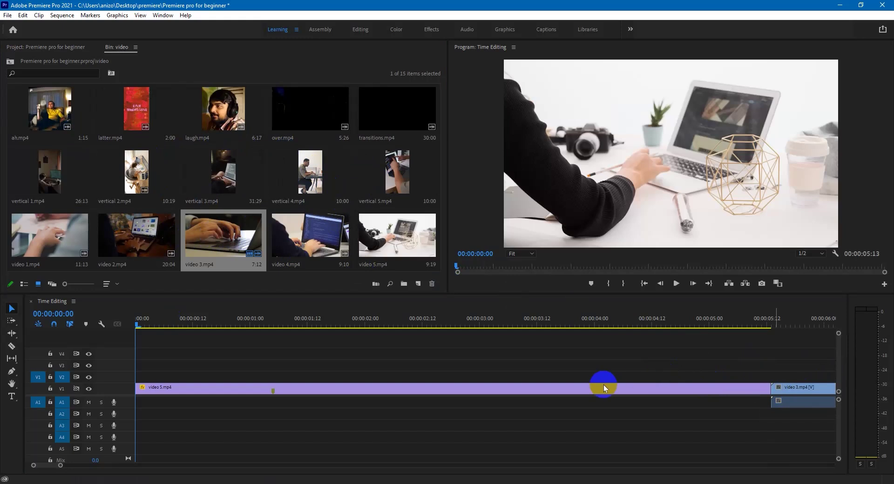
{"action": "key", "text": "minus"}
{"action": "key", "text": "minus"}
{"action": "key", "text": "minus"}
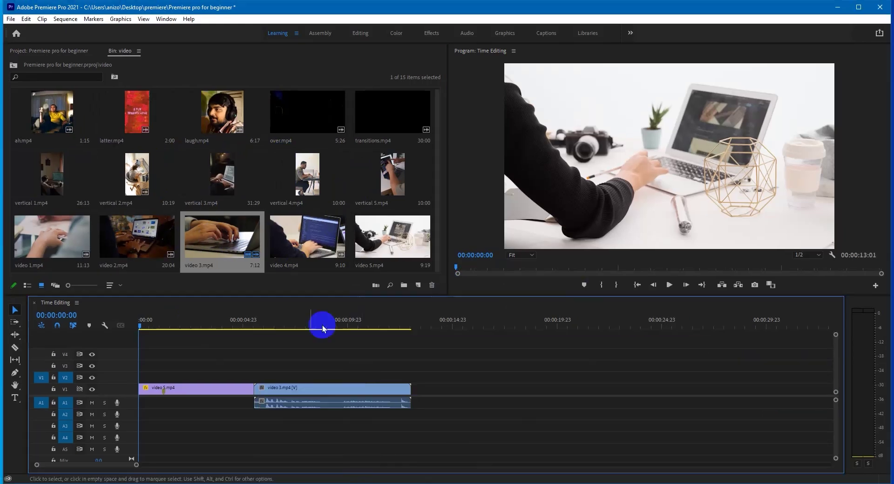
{"action": "left_click_drag", "start_coordinate": [407, 356], "coordinate": [386, 390]}
{"action": "key", "text": "Delete"}
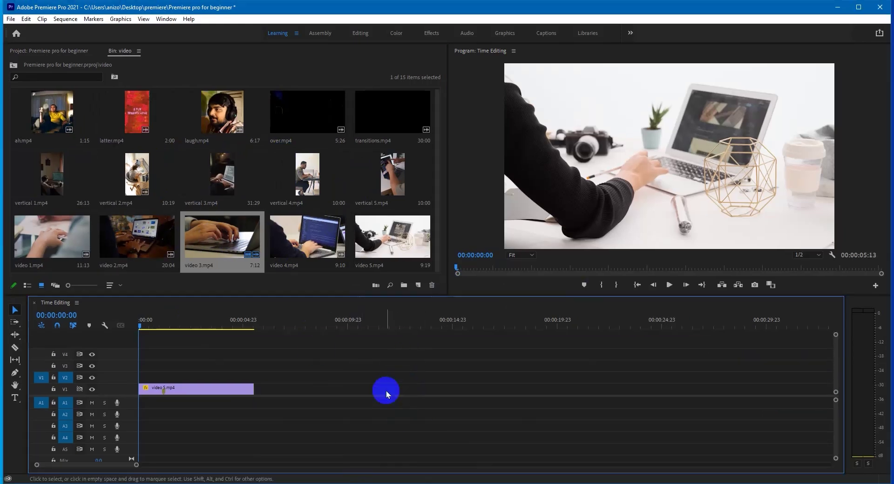
Place video 3.mp4 with its audio on track V1, snapped to the end of video 5.mp4
{"action": "key", "text": "equal"}
{"action": "key", "text": "equal"}
{"action": "key", "text": "equal"}
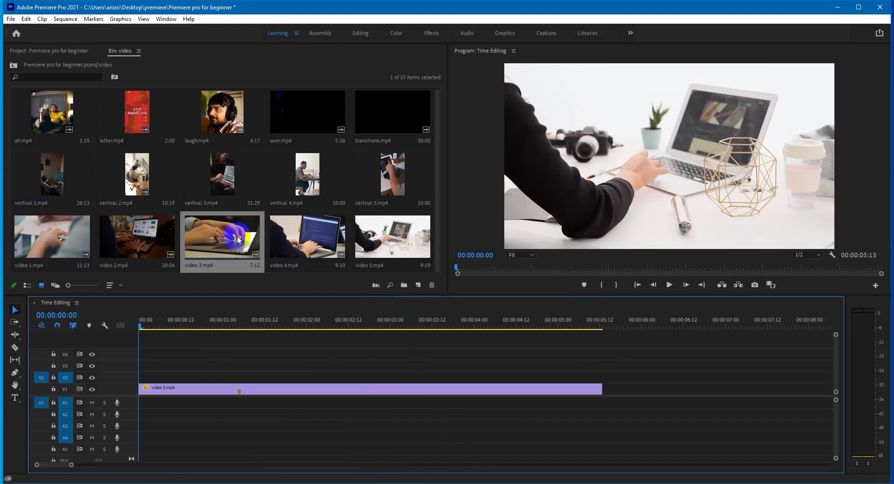
{"action": "left_click_drag", "start_coordinate": [238, 240], "coordinate": [600, 389]}
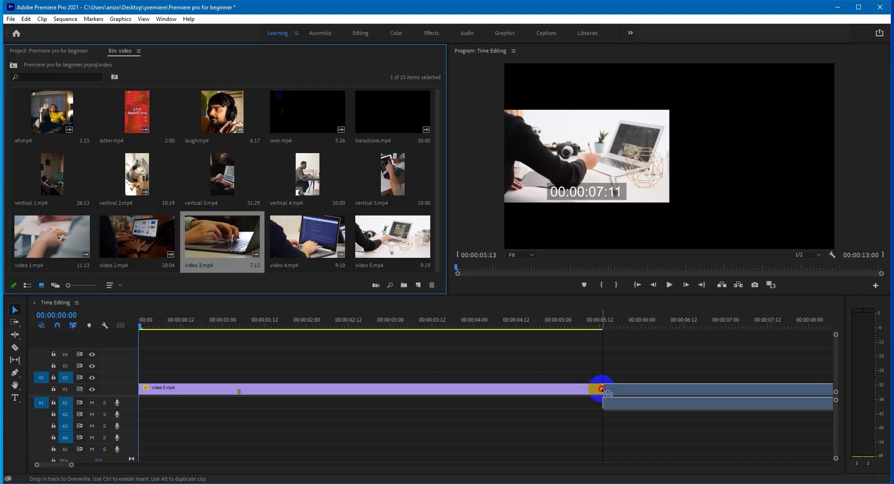
{"action": "left_click_drag", "start_coordinate": [601, 390], "coordinate": [600, 390]}
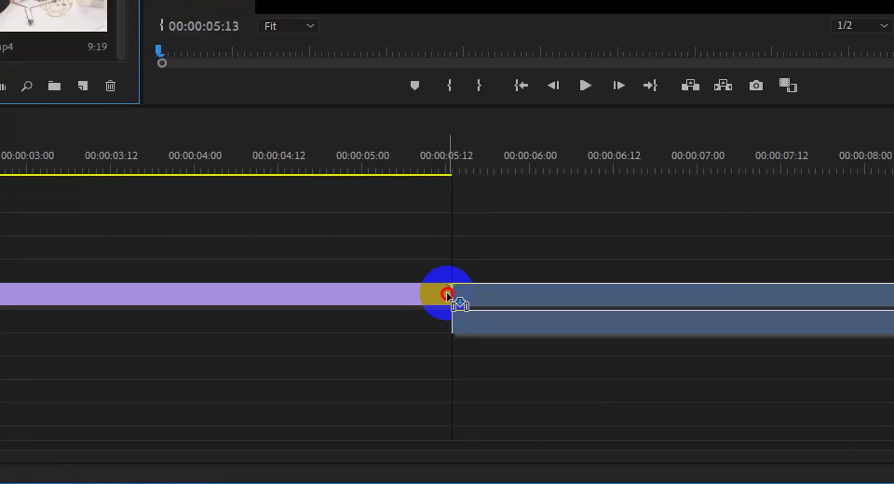
{"action": "mouse_move", "coordinate": [446, 295]}
{"action": "left_mouse_down"}
{"action": "mouse_move", "coordinate": [454, 298]}
{"action": "mouse_move", "coordinate": [427, 305]}
{"action": "mouse_move", "coordinate": [488, 288]}
{"action": "mouse_move", "coordinate": [453, 317]}
{"action": "mouse_move", "coordinate": [461, 303]}
{"action": "left_mouse_up"}
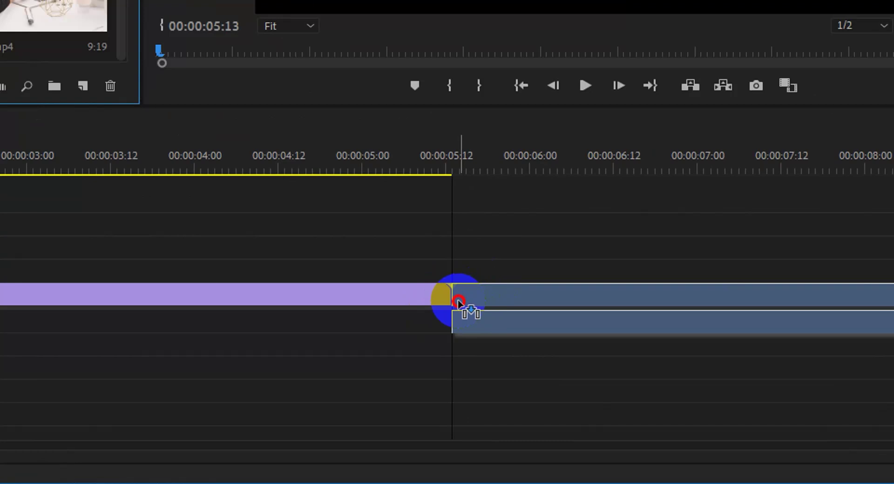
{"action": "left_click_drag", "start_coordinate": [458, 302], "coordinate": [457, 302]}
{"action": "key", "text": "minus"}
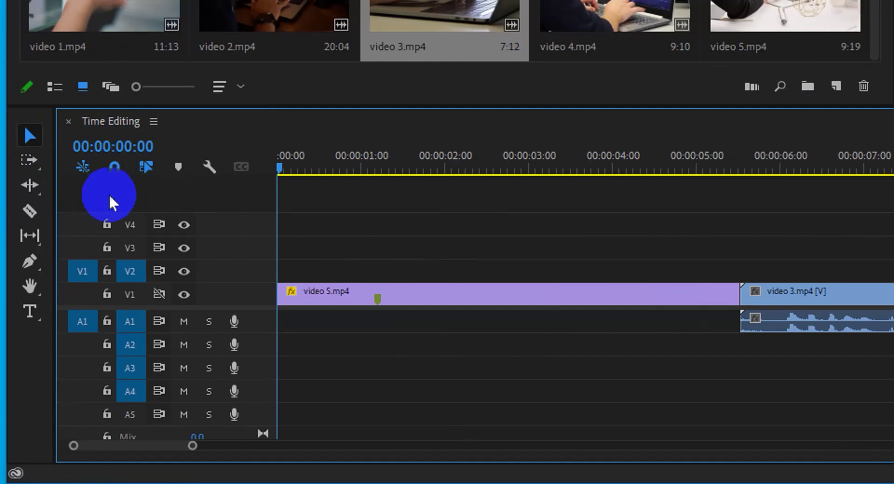
Turn off timeline snapping and delete the video 3.mp4 clip from the sequence
{"action": "left_click", "coordinate": [117, 172]}
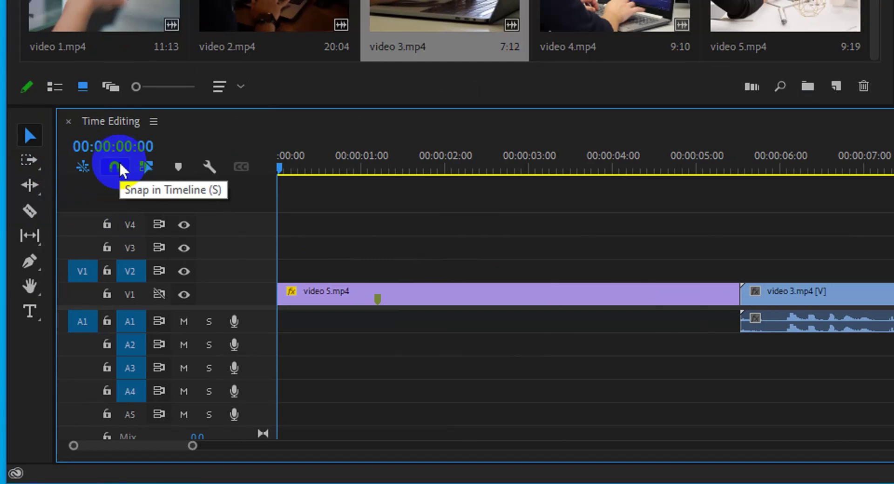
{"action": "left_click", "coordinate": [121, 164]}
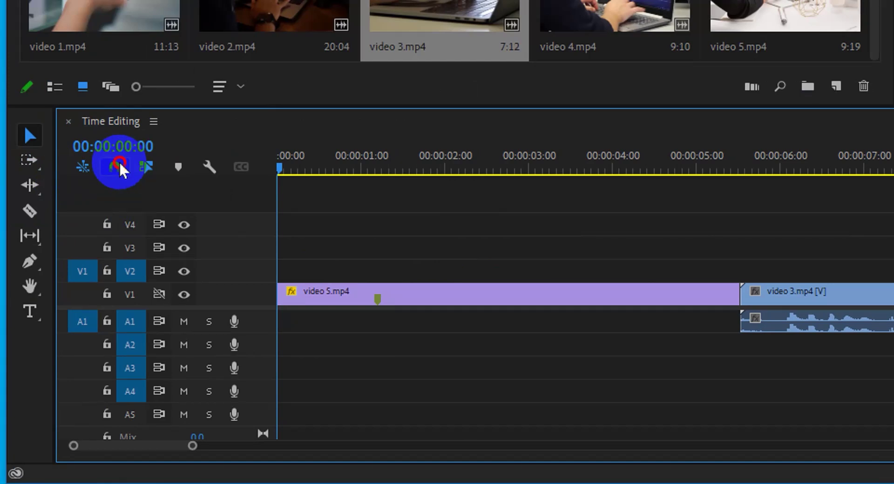
{"action": "left_click", "coordinate": [713, 309]}
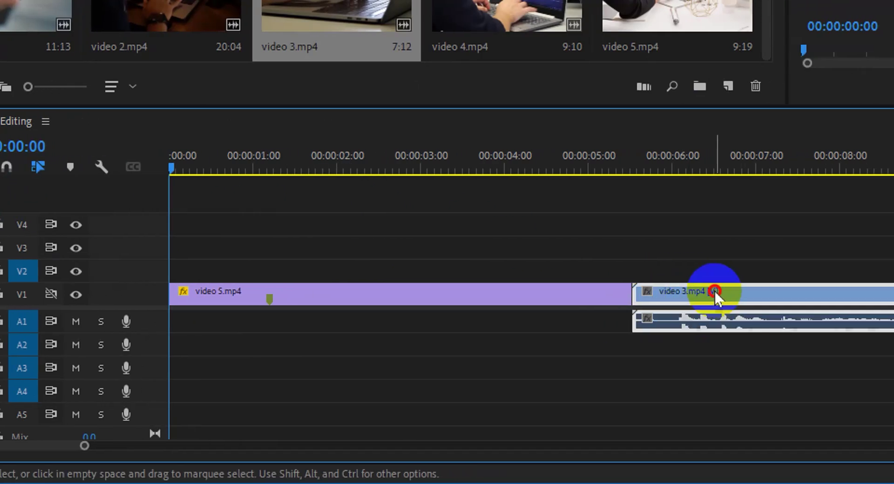
{"action": "key", "text": "Delete"}
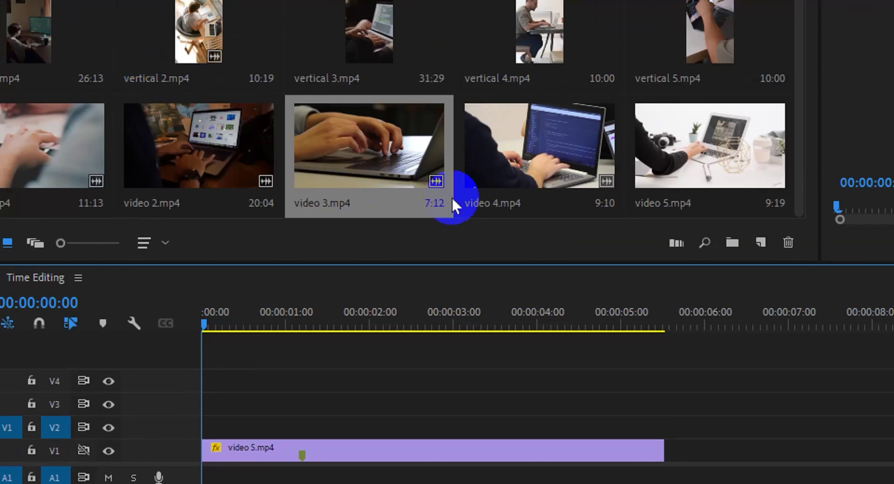
Place video 3.mp4 after video 5.mp4 on track V1 without snapping, and turn timeline snapping back on
{"action": "left_click_drag", "start_coordinate": [345, 12], "coordinate": [652, 311]}
{"action": "left_click_drag", "start_coordinate": [609, 370], "coordinate": [617, 332]}
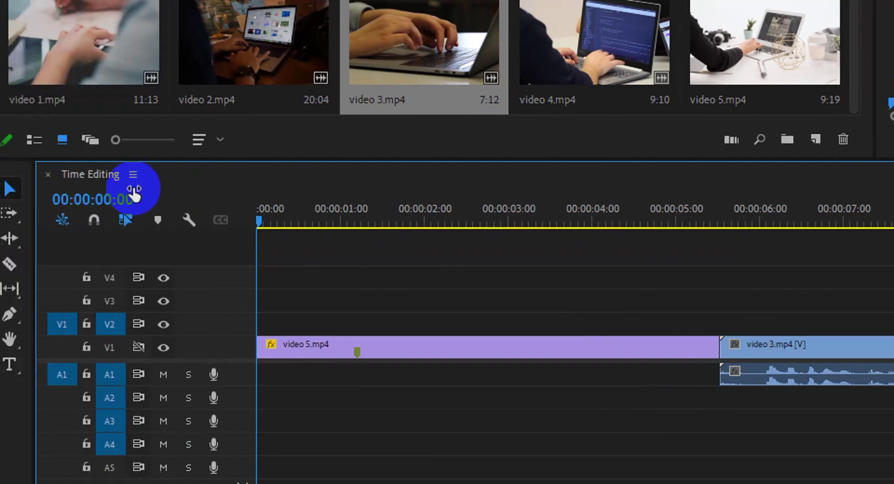
{"action": "left_click", "coordinate": [94, 220]}
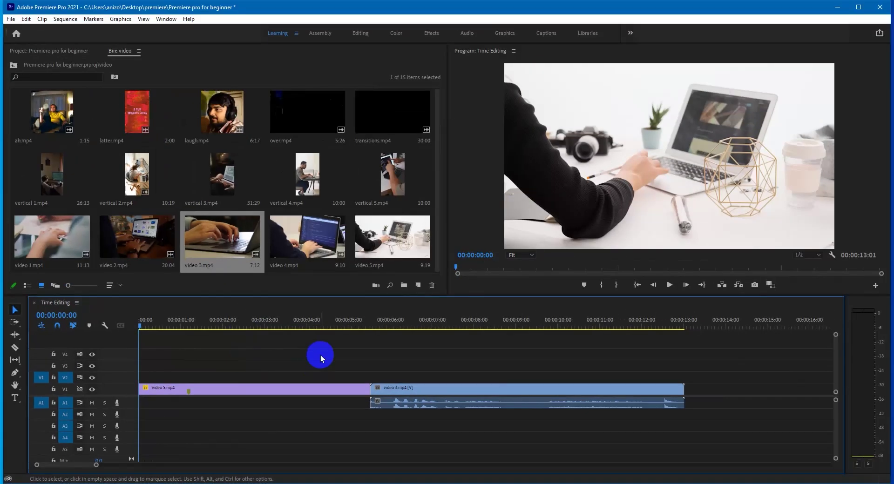
Play the video 3.mp4 section of the sequence from about 00:00:06:00 to check its picture and sound
{"action": "left_click", "coordinate": [404, 403]}
{"action": "left_click", "coordinate": [443, 2]}
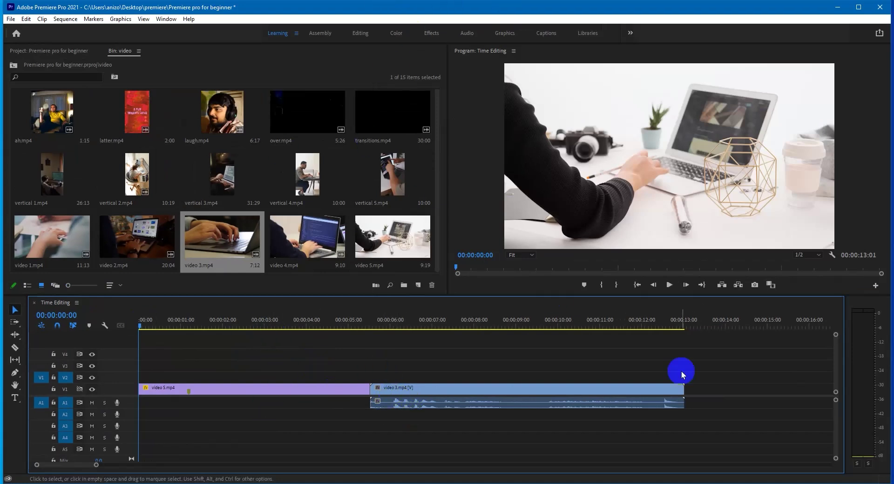
{"action": "left_click", "coordinate": [513, 405]}
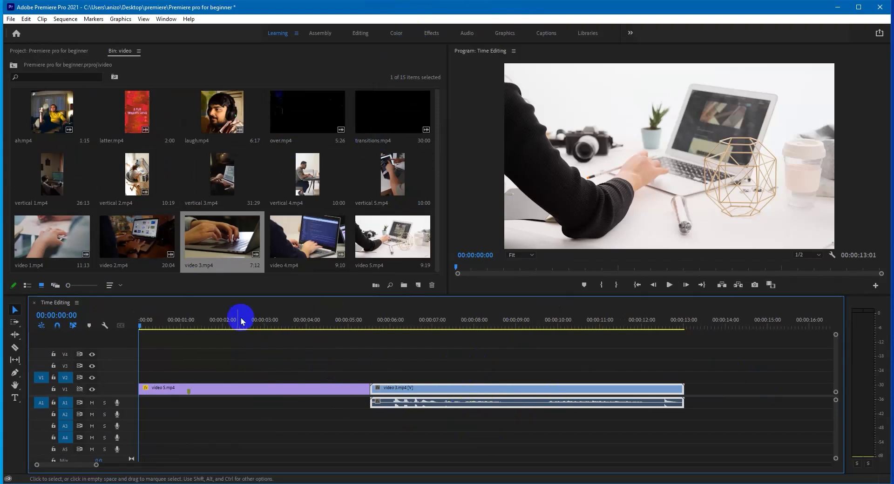
{"action": "left_click_drag", "start_coordinate": [145, 321], "coordinate": [406, 330]}
{"action": "left_click", "coordinate": [393, 317]}
{"action": "key", "text": "space"}
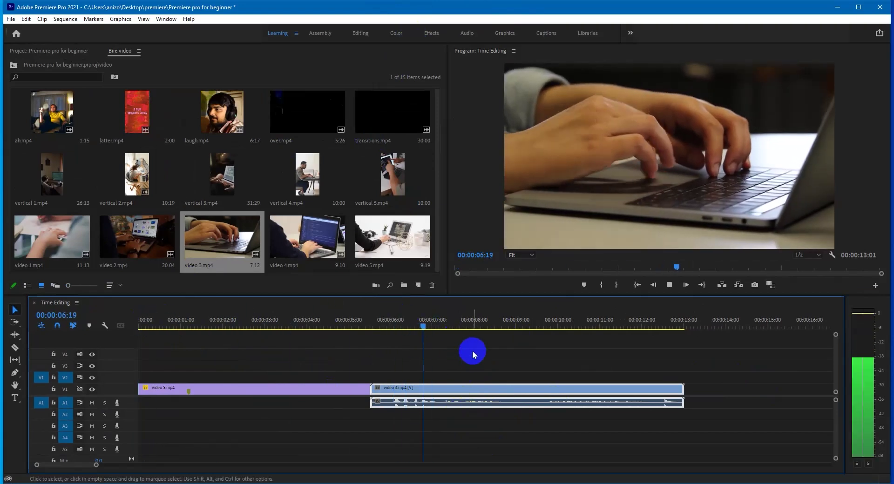
{"action": "left_click", "coordinate": [405, 342]}
Replace the video 3.mp4 clip with only its video, without audio, directly after video 5.mp4 on track V1
{"action": "left_click", "coordinate": [400, 403]}
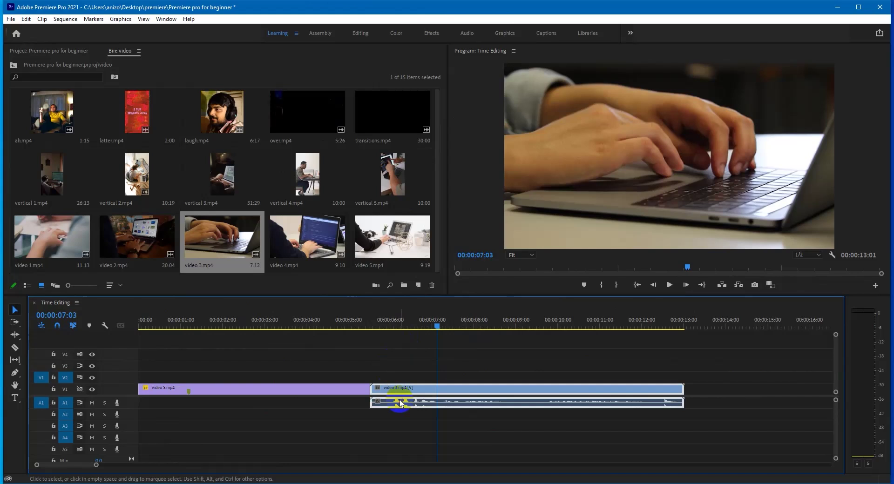
{"action": "key", "text": "Delete"}
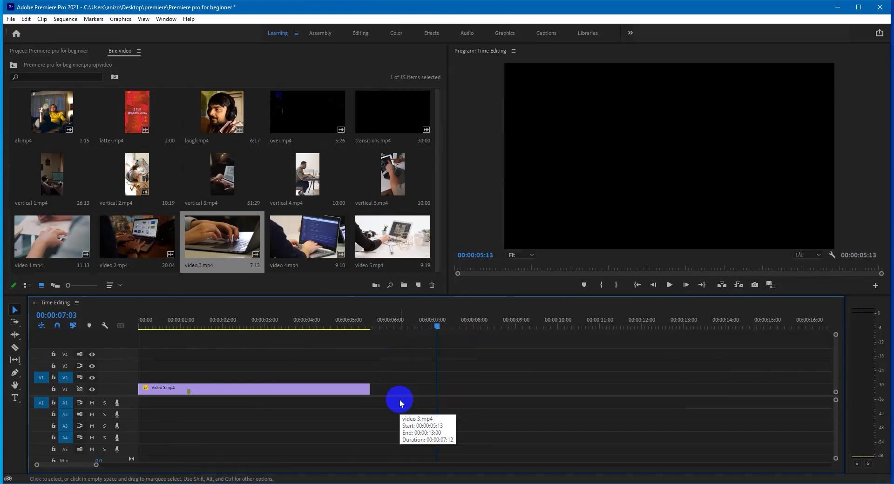
{"action": "double_click", "coordinate": [242, 227]}
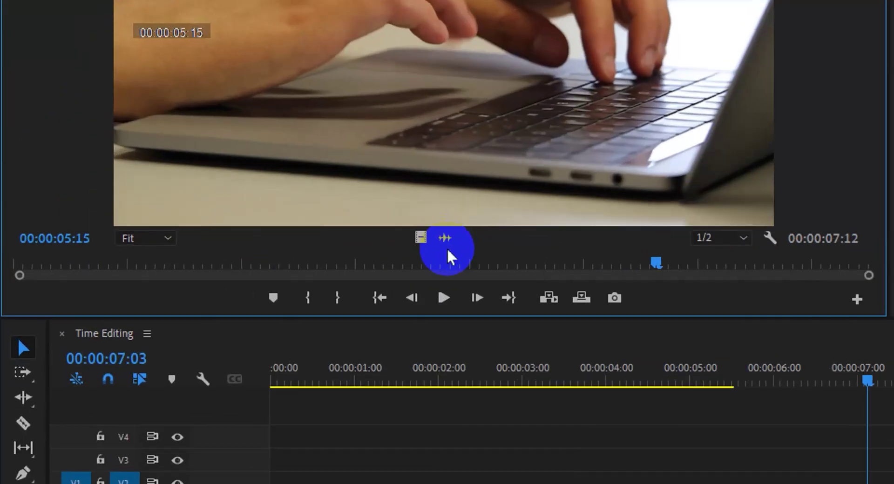
{"action": "left_click_drag", "start_coordinate": [446, 237], "coordinate": [707, 386]}
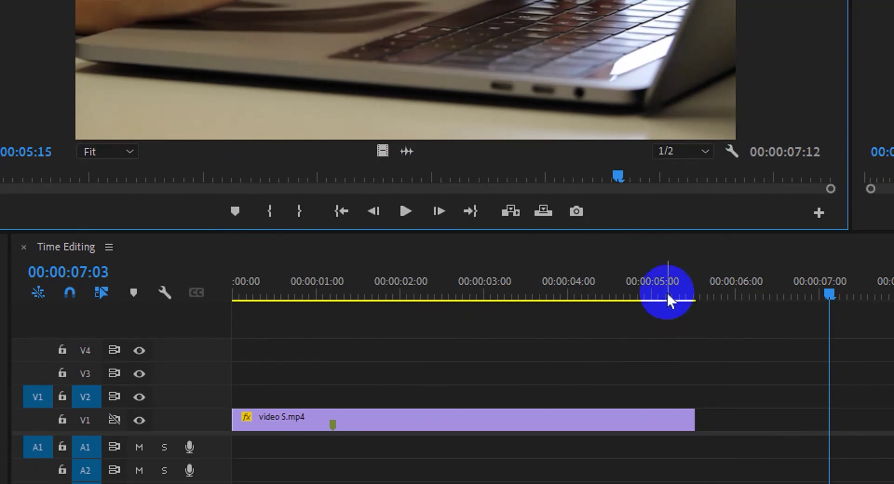
{"action": "left_click_drag", "start_coordinate": [669, 300], "coordinate": [699, 368]}
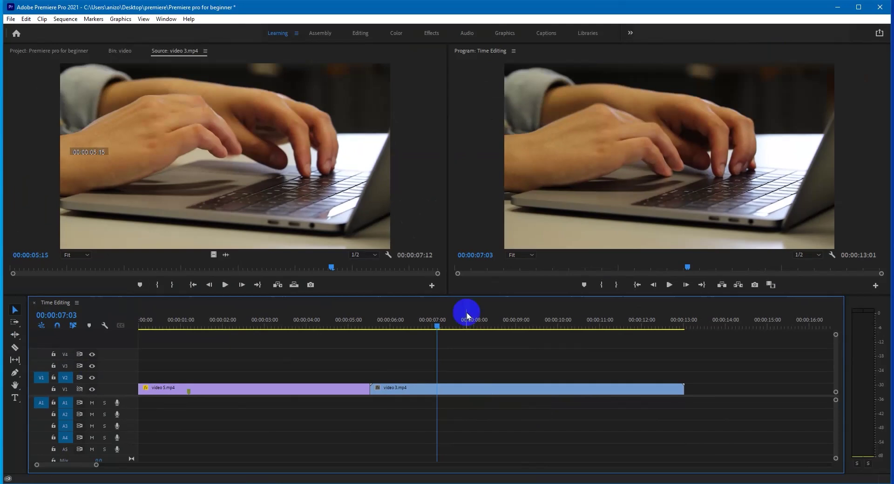
Return the playhead to the sequence start and move video 3.mp4 to about 00:00:08:00 on V1 with the Selection tool
{"action": "left_click_drag", "start_coordinate": [457, 329], "coordinate": [103, 354]}
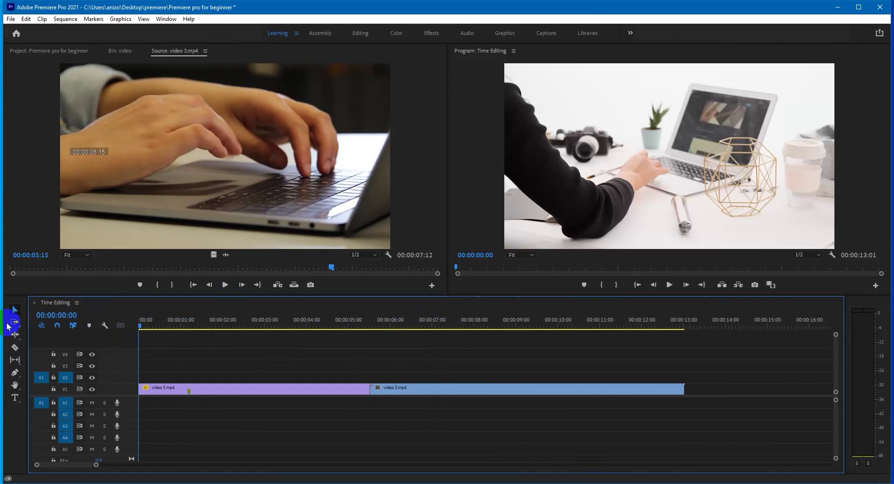
{"action": "left_click", "coordinate": [15, 310]}
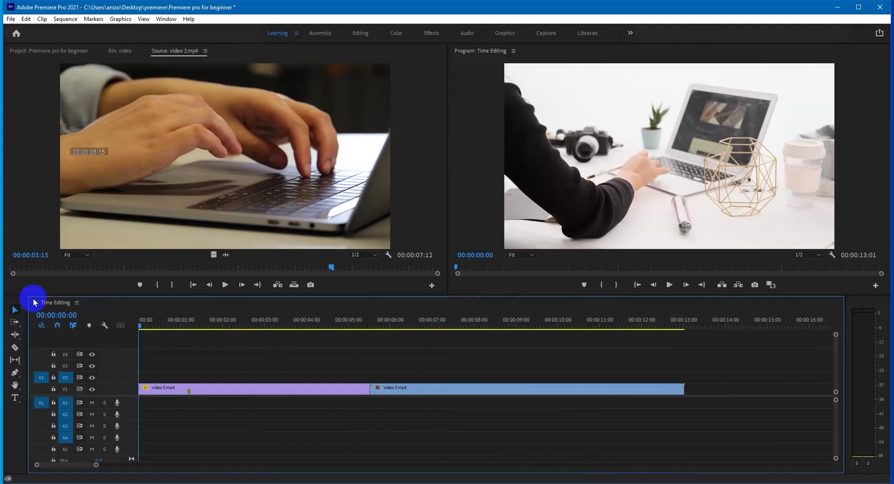
{"action": "left_click", "coordinate": [279, 389]}
{"action": "left_click", "coordinate": [447, 386]}
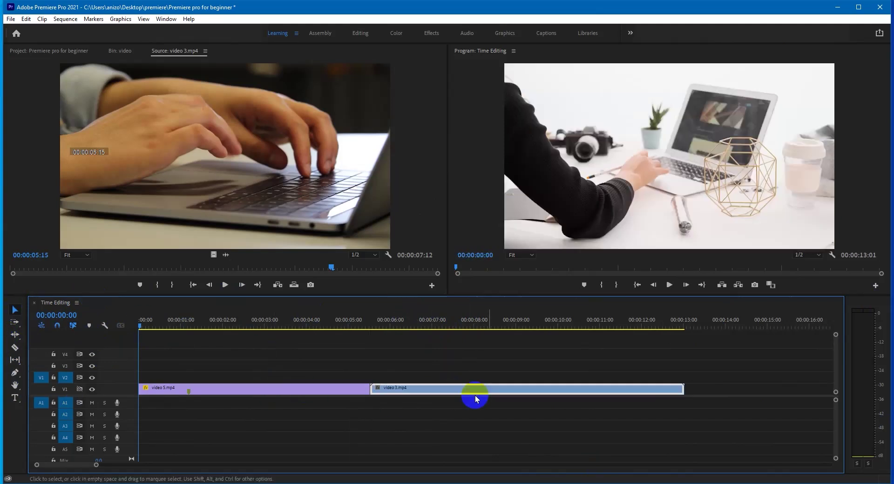
{"action": "left_click_drag", "start_coordinate": [415, 389], "coordinate": [520, 403]}
{"action": "left_click_drag", "start_coordinate": [351, 392], "coordinate": [389, 379]}
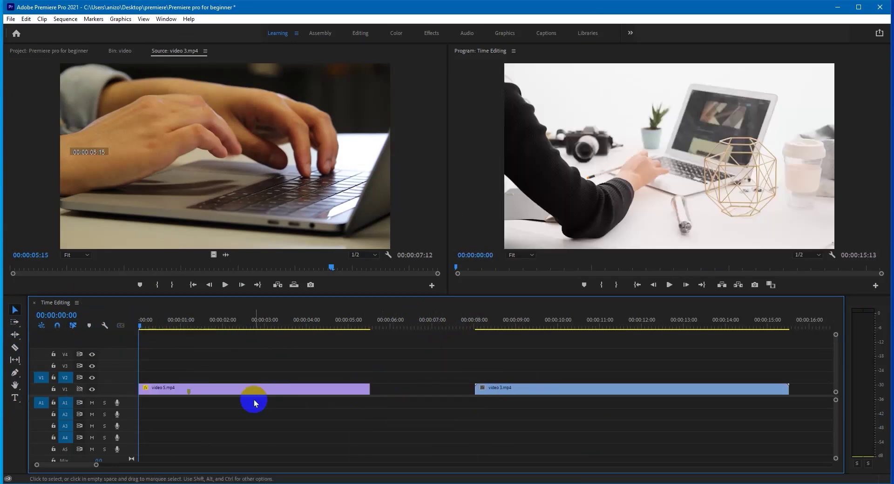
Move video 5.mp4 slightly past the sequence start and video 3.mp4 to about 00:00:05:23 on track V1
{"action": "left_click_drag", "start_coordinate": [237, 393], "coordinate": [540, 389]}
{"action": "left_click_drag", "start_coordinate": [463, 376], "coordinate": [239, 400]}
{"action": "left_click_drag", "start_coordinate": [517, 389], "coordinate": [414, 391]}
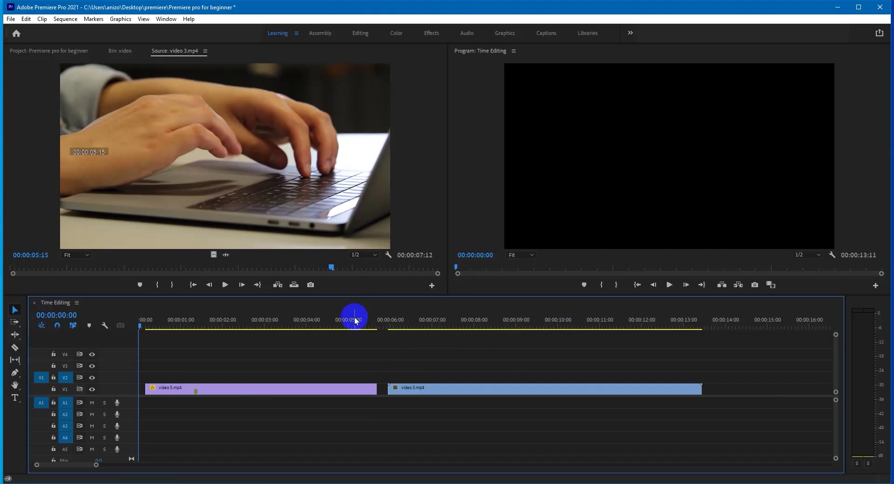
With the Track Select Backward Tool, move both clips so video 5.mp4 starts V2 and video 3.mp4 starts at about 00:00:02:13 on V1
{"action": "left_click", "coordinate": [16, 323]}
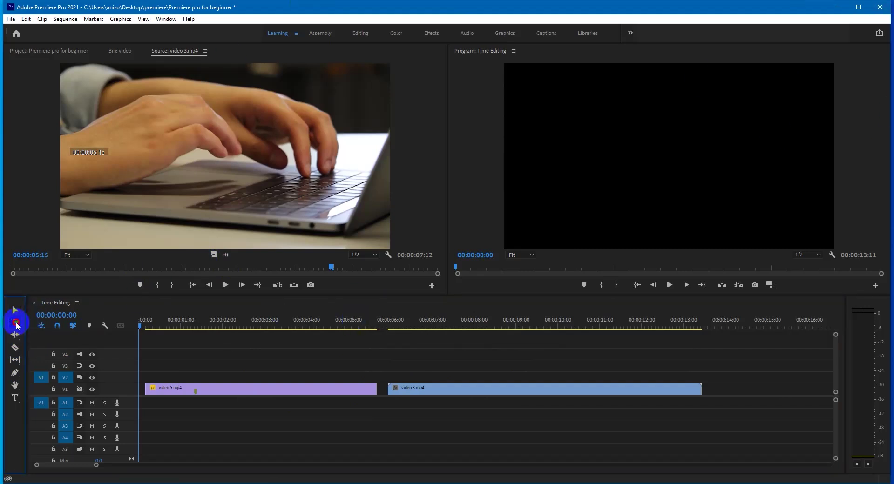
{"action": "left_click", "coordinate": [17, 324]}
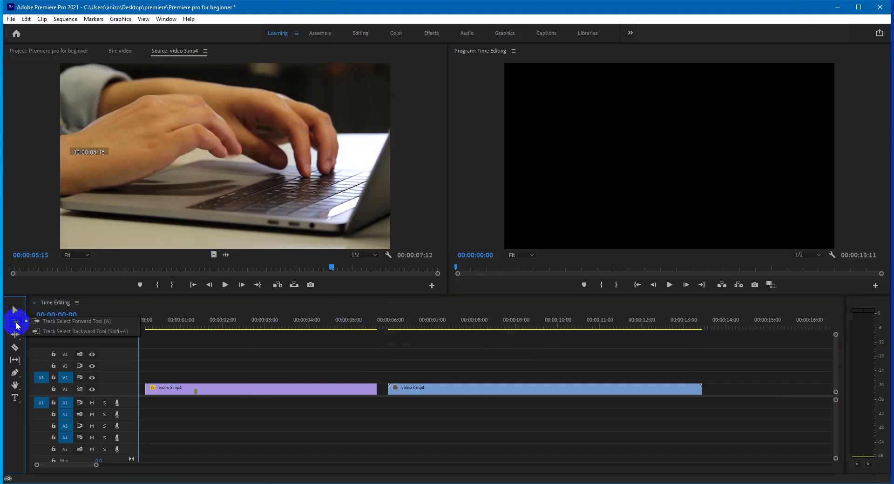
{"action": "left_click", "coordinate": [76, 333]}
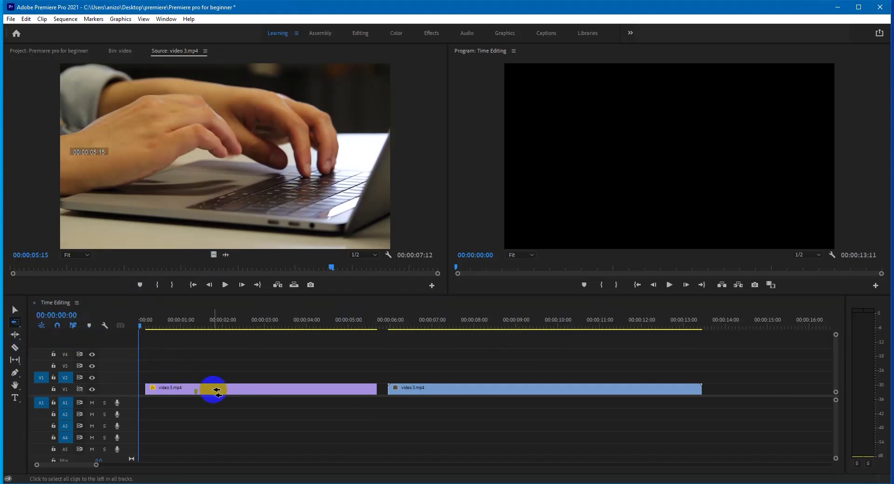
{"action": "left_click", "coordinate": [445, 389]}
{"action": "left_click_drag", "start_coordinate": [360, 390], "coordinate": [228, 371]}
{"action": "left_click_drag", "start_coordinate": [333, 376], "coordinate": [363, 390]}
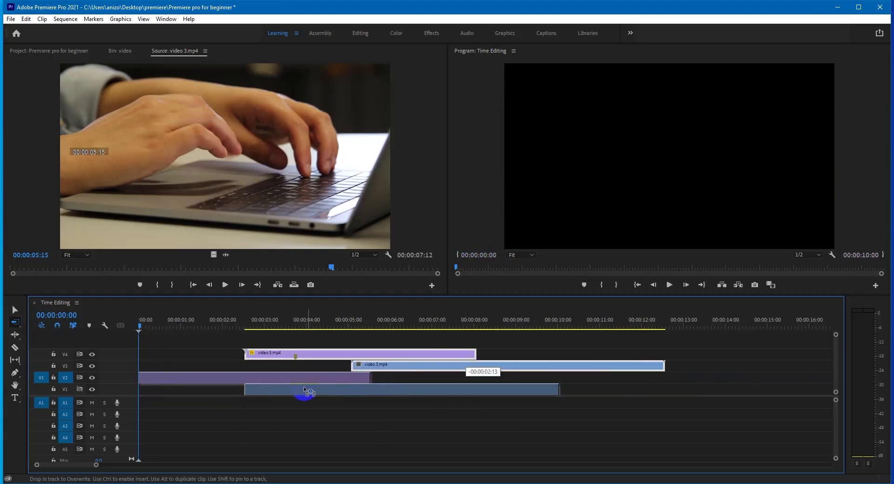
{"action": "left_click_drag", "start_coordinate": [308, 392], "coordinate": [308, 392]}
{"action": "left_click", "coordinate": [22, 332]}
{"action": "left_click", "coordinate": [12, 324]}
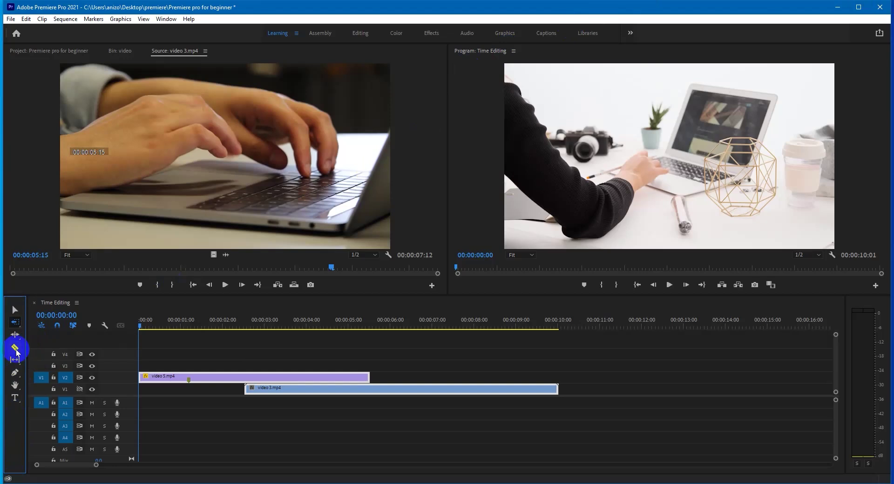
Move video 3.mp4 onto track V2 directly after video 5.mp4 with the Selection tool, and practise marquee-selecting the clips
{"action": "key", "text": "v"}
{"action": "left_click", "coordinate": [218, 421]}
{"action": "left_click_drag", "start_coordinate": [318, 382], "coordinate": [414, 381]}
{"action": "left_click_drag", "start_coordinate": [342, 359], "coordinate": [435, 417]}
{"action": "left_click_drag", "start_coordinate": [395, 378], "coordinate": [406, 391]}
{"action": "left_click_drag", "start_coordinate": [326, 363], "coordinate": [474, 452]}
{"action": "left_click_drag", "start_coordinate": [282, 346], "coordinate": [435, 422]}
{"action": "left_click_drag", "start_coordinate": [405, 390], "coordinate": [386, 379]}
{"action": "left_click_drag", "start_coordinate": [289, 350], "coordinate": [415, 409]}
{"action": "left_click_drag", "start_coordinate": [251, 333], "coordinate": [446, 427]}
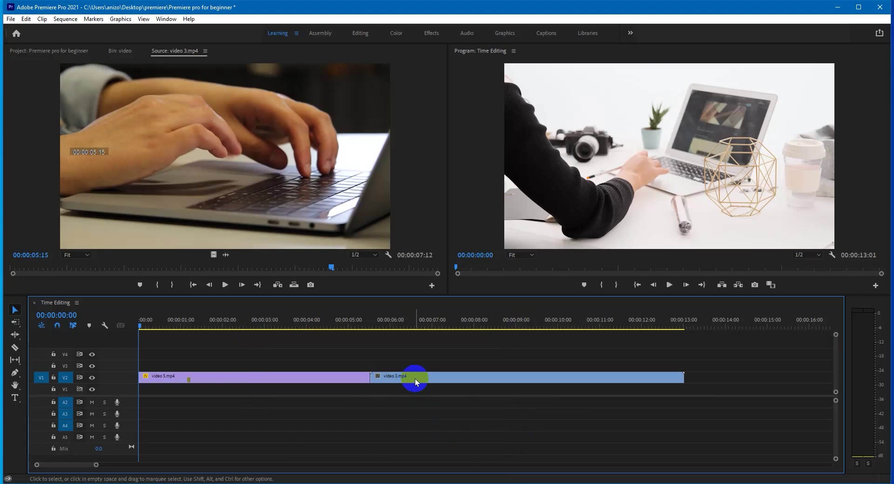
Select video 5.mp4 and video 3.mp4 together on track V2 and move both down to track V1
{"action": "left_click", "coordinate": [351, 379]}
{"action": "left_click", "coordinate": [416, 381], "text": "shift"}
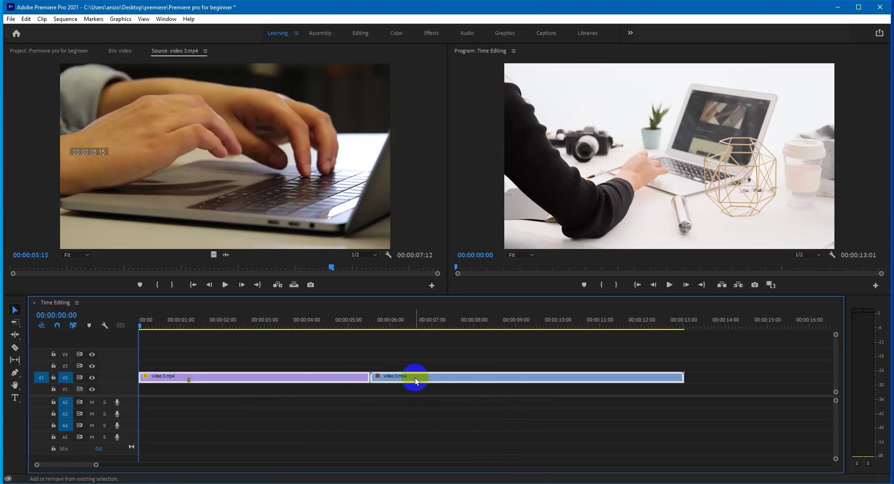
{"action": "left_click", "coordinate": [382, 411]}
{"action": "left_click", "coordinate": [382, 378]}
{"action": "left_click", "coordinate": [346, 384], "text": "shift"}
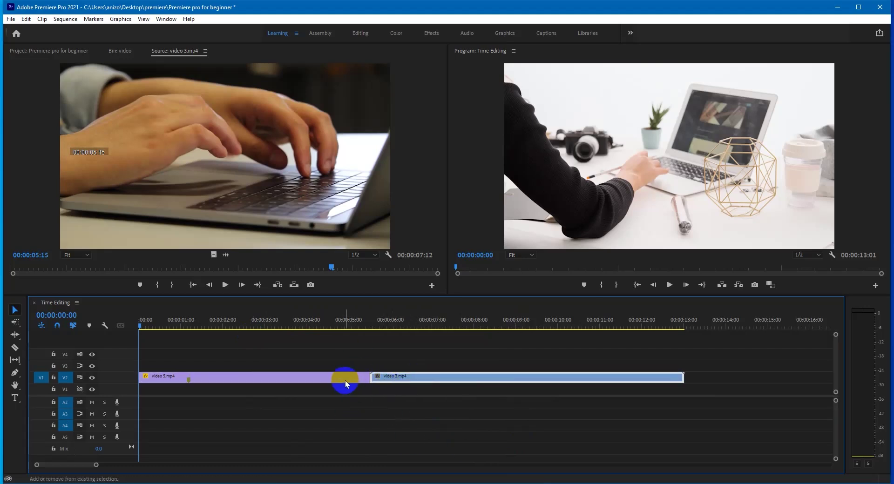
{"action": "left_click_drag", "start_coordinate": [421, 381], "coordinate": [415, 392]}
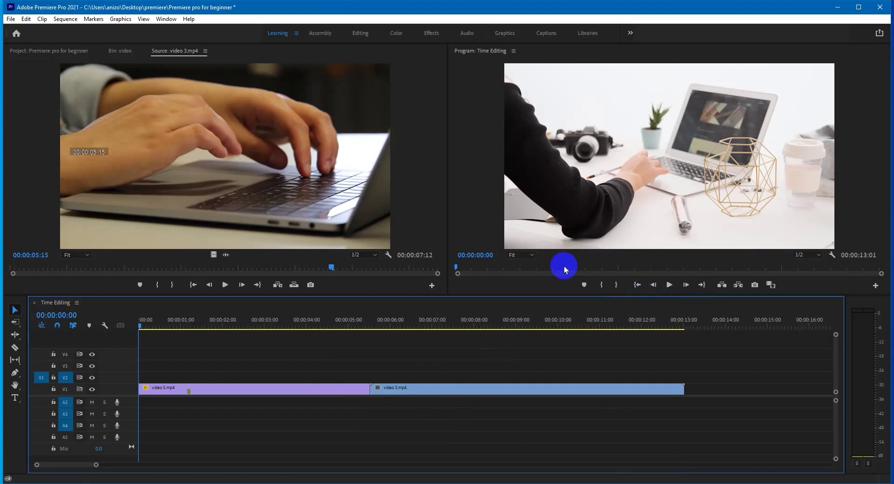
{"action": "left_click", "coordinate": [398, 219]}
{"action": "left_click", "coordinate": [708, 209]}
{"action": "left_click", "coordinate": [355, 179]}
{"action": "left_click", "coordinate": [590, 236]}
{"action": "mouse_move", "coordinate": [461, 271]}
{"action": "left_mouse_down"}
{"action": "mouse_move", "coordinate": [568, 266]}
{"action": "mouse_move", "coordinate": [473, 259]}
{"action": "mouse_move", "coordinate": [459, 268]}
{"action": "left_mouse_up"}
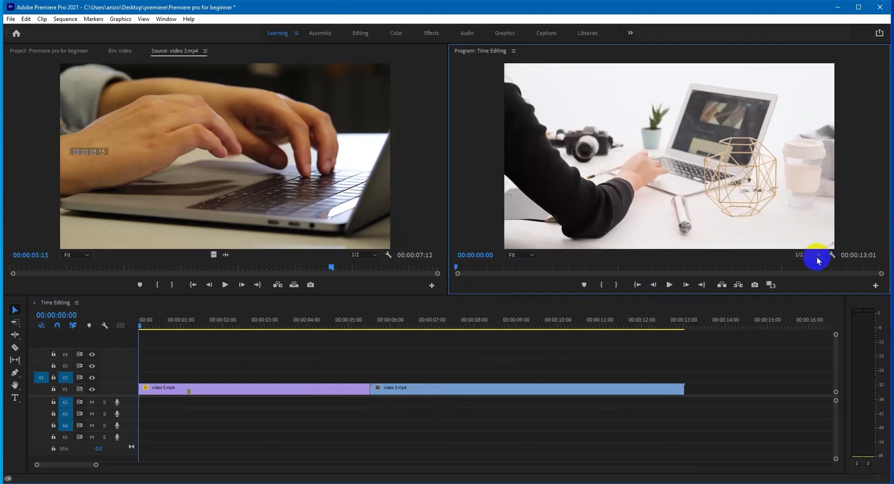
{"action": "left_click", "coordinate": [300, 179]}
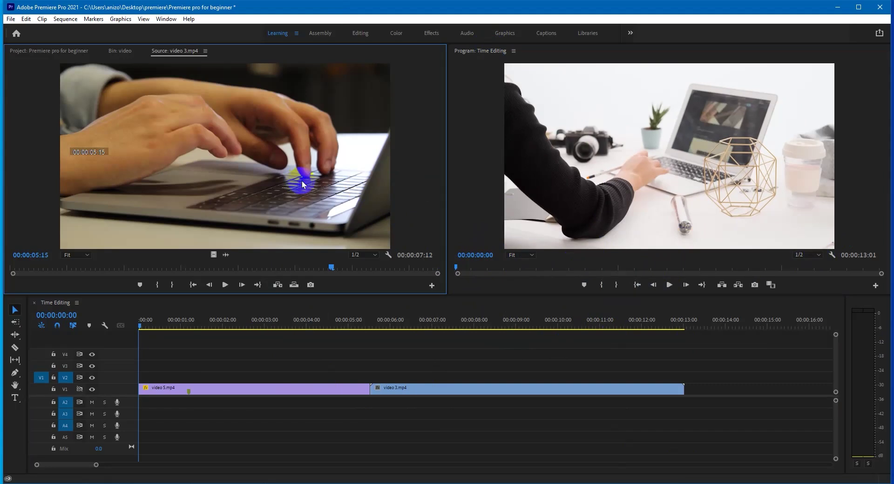
Show the Project panel instead of the Source monitor, play the sequence, and set the playhead at 00:00:01:06
{"action": "left_click", "coordinate": [171, 55]}
{"action": "left_click", "coordinate": [264, 235]}
{"action": "left_click", "coordinate": [258, 367]}
{"action": "key", "text": "space"}
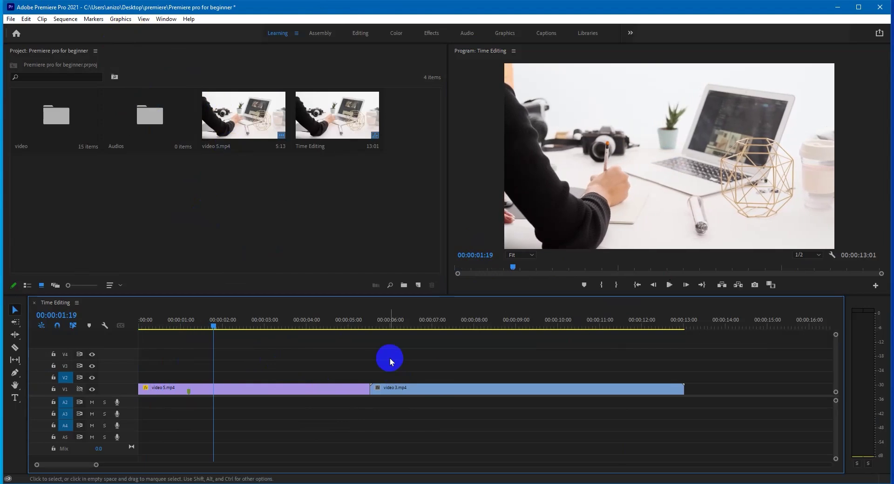
{"action": "mouse_move", "coordinate": [203, 325]}
{"action": "left_mouse_down"}
{"action": "mouse_move", "coordinate": [161, 331]}
{"action": "mouse_move", "coordinate": [192, 328]}
{"action": "left_mouse_up"}
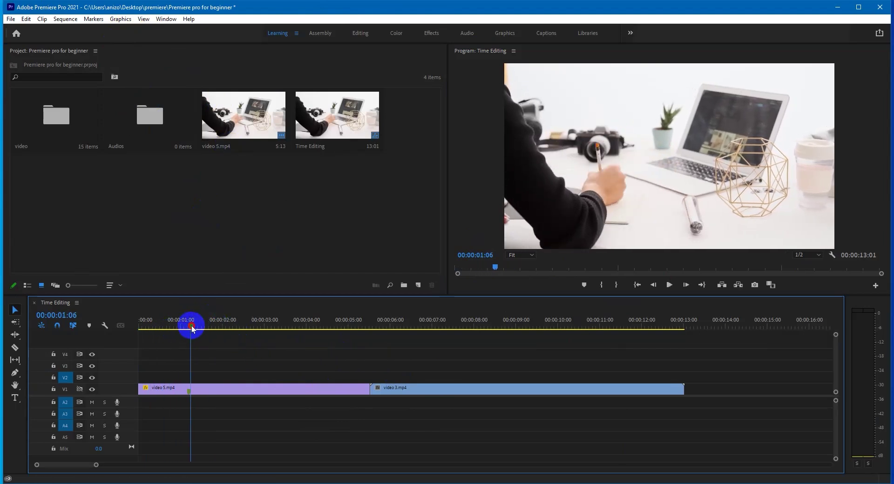
Enlarge track V1 and split video 5.mp4 at the playhead with the Razor tool
{"action": "left_click", "coordinate": [213, 393]}
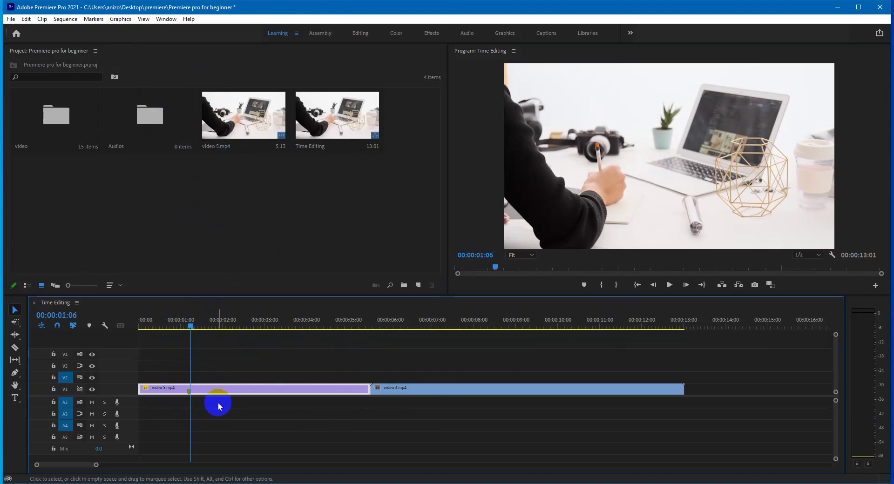
{"action": "left_click", "coordinate": [233, 409]}
{"action": "left_click", "coordinate": [219, 393]}
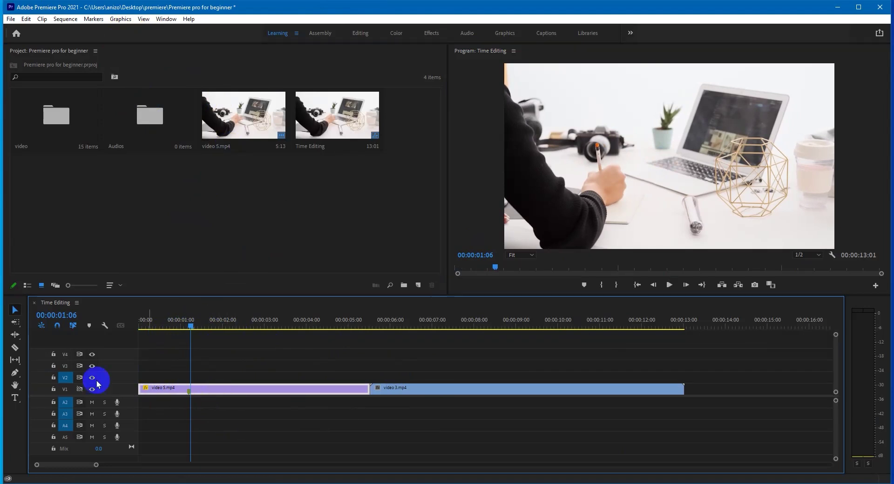
{"action": "left_click", "coordinate": [15, 349]}
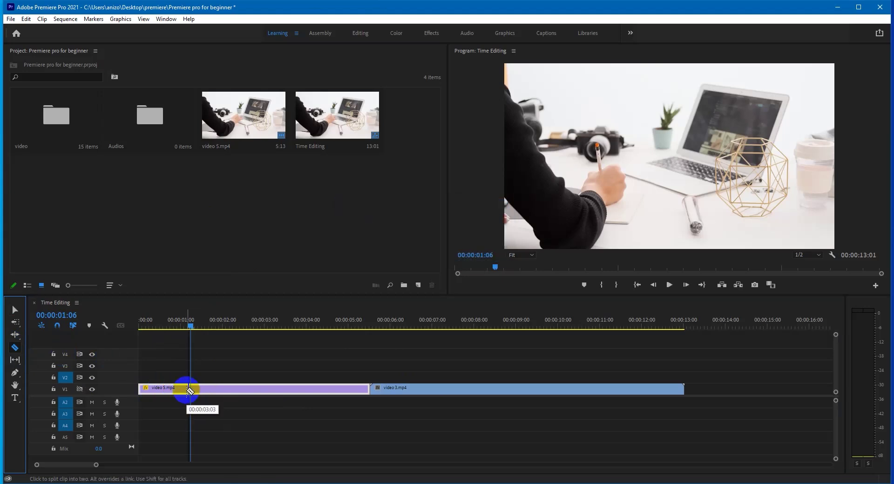
{"action": "left_click", "coordinate": [189, 390]}
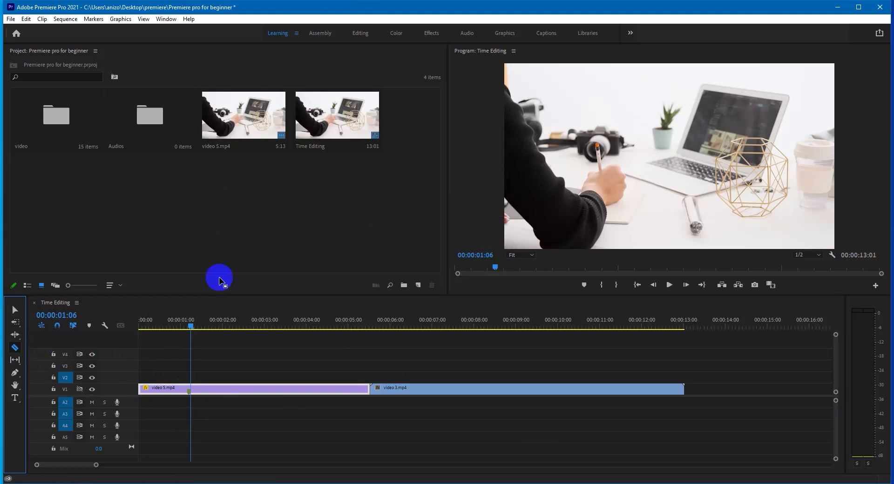
{"action": "double_click", "coordinate": [114, 378]}
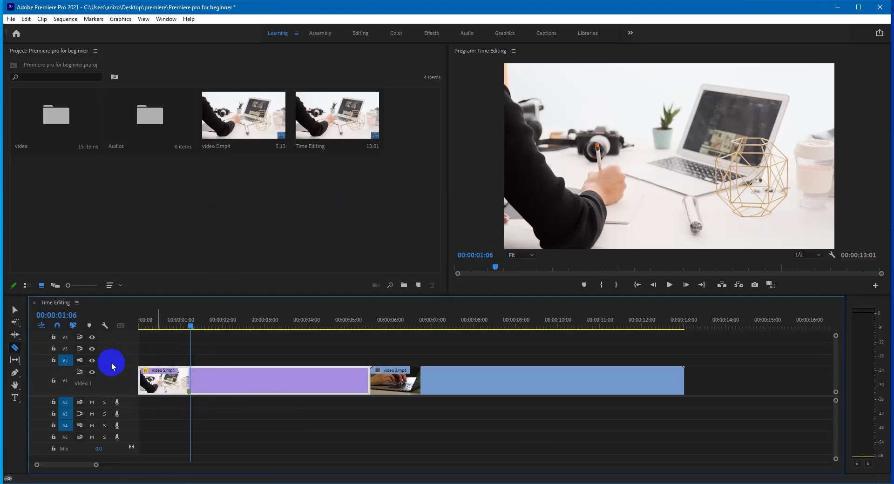
{"action": "left_click_drag", "start_coordinate": [112, 370], "coordinate": [113, 376]}
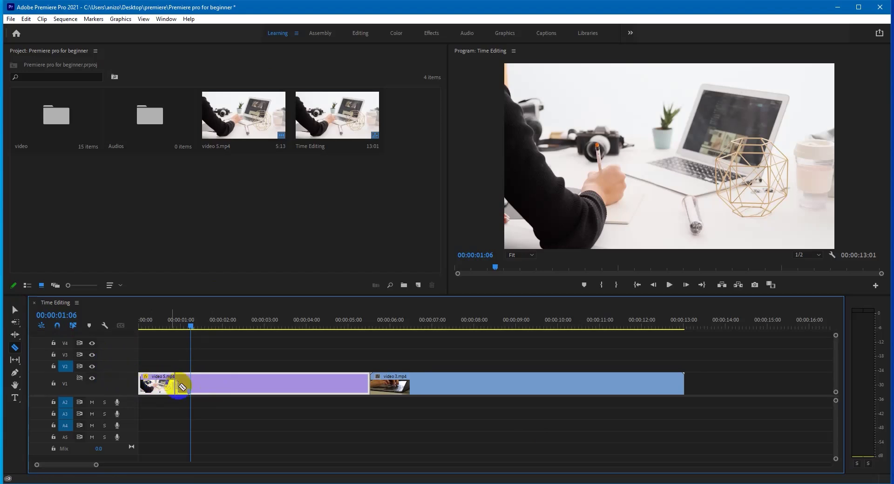
{"action": "left_click", "coordinate": [190, 389]}
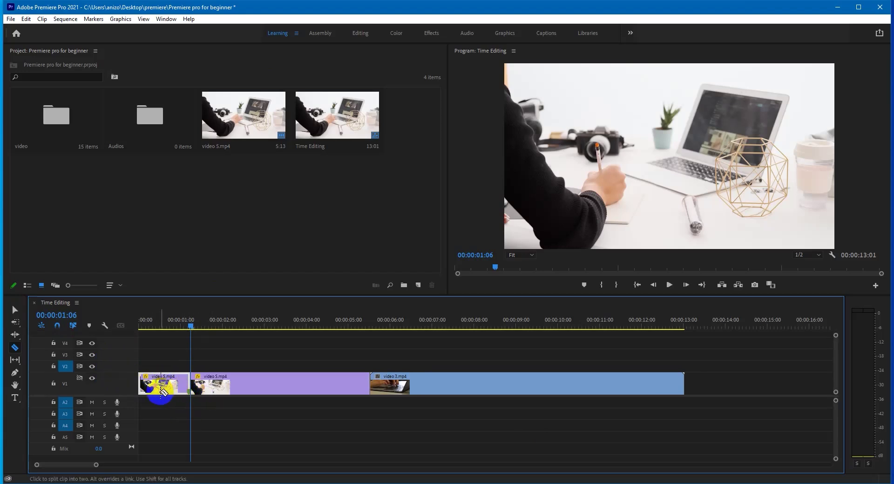
Delete the short first piece of video 5.mp4 from track V1
{"action": "key", "text": "Delete"}
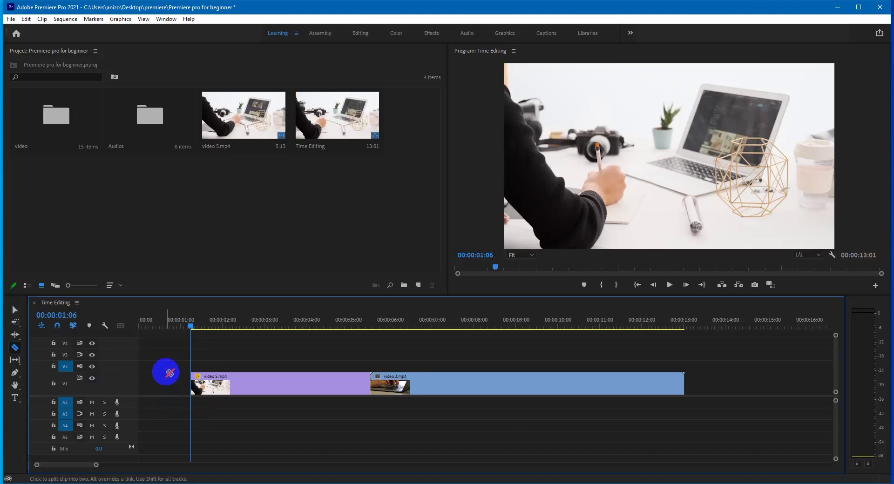
{"action": "key", "text": "ctrl+z"}
{"action": "key", "text": "v"}
{"action": "left_click", "coordinate": [148, 383]}
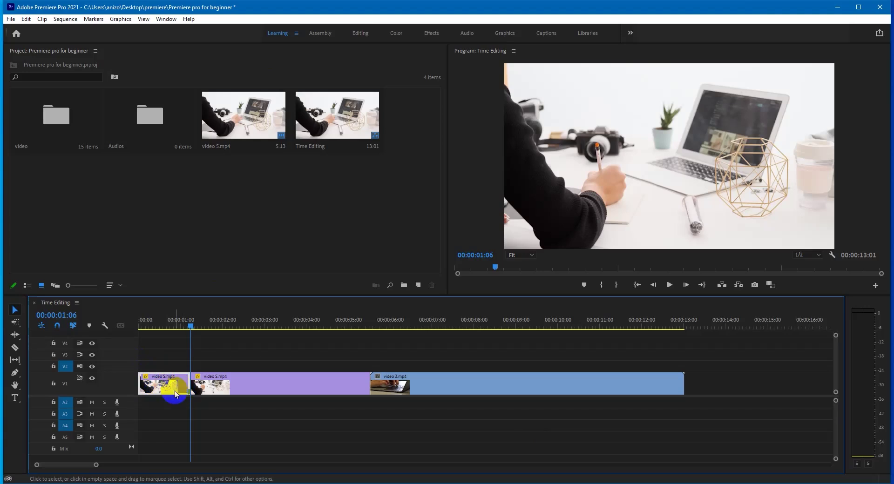
{"action": "key", "text": "Delete"}
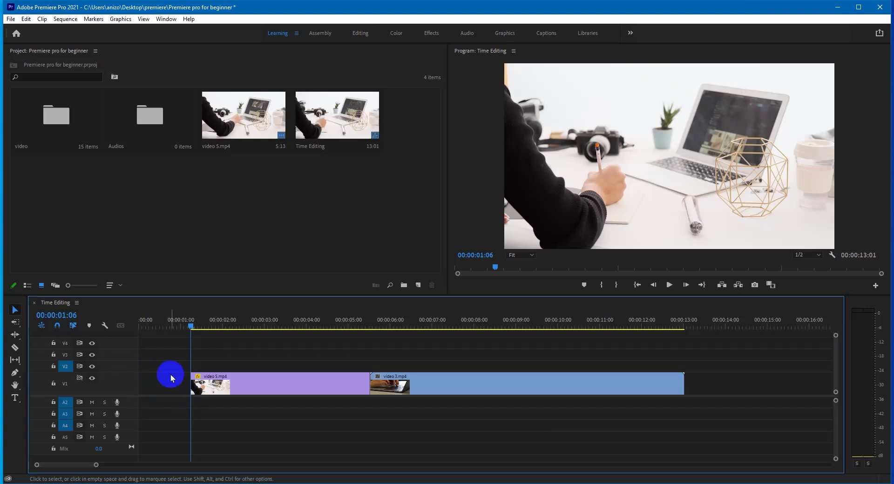
Move the remaining piece of video 5.mp4 to the sequence start and play it from 00:00:00:00
{"action": "left_click_drag", "start_coordinate": [236, 392], "coordinate": [183, 387]}
{"action": "left_click_drag", "start_coordinate": [192, 321], "coordinate": [156, 339]}
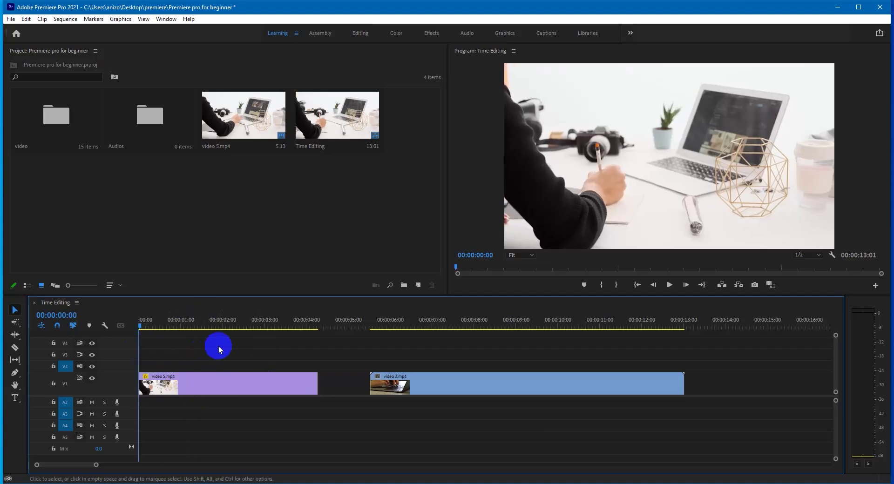
{"action": "key", "text": "space"}
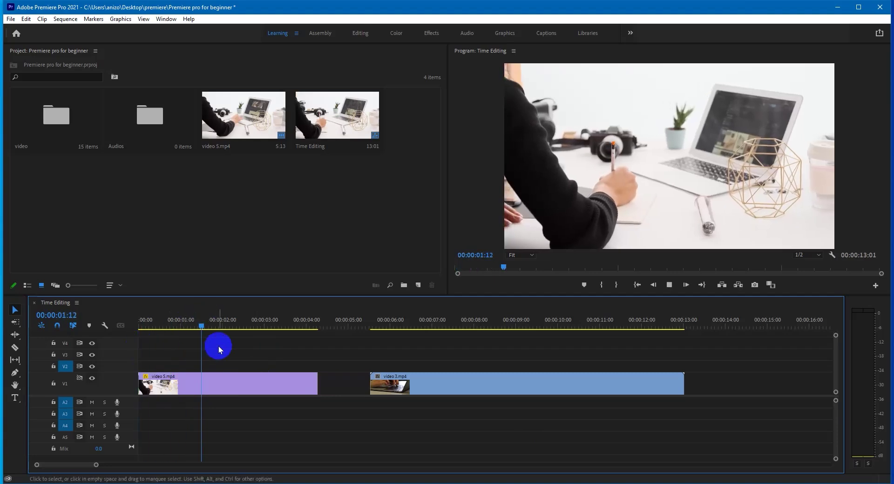
{"action": "key", "text": "space"}
Split video 5.mp4 at 00:00:03:22 on track V1 with the Razor tool
{"action": "key", "text": "Right"}
{"action": "key", "text": "Right"}
{"action": "key", "text": "Right"}
{"action": "key", "text": "Right"}
{"action": "key", "text": "Right"}
{"action": "key", "text": "Right"}
{"action": "key", "text": "Right"}
{"action": "key", "text": "Right"}
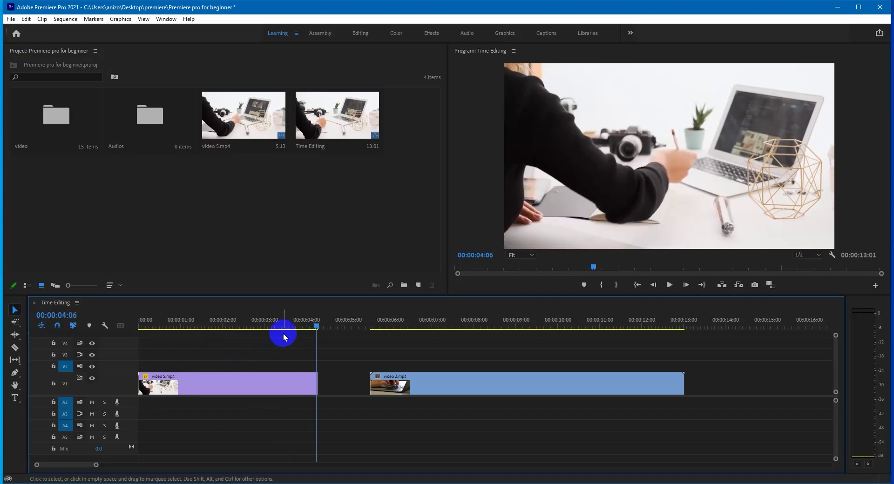
{"action": "left_click_drag", "start_coordinate": [313, 325], "coordinate": [302, 324]}
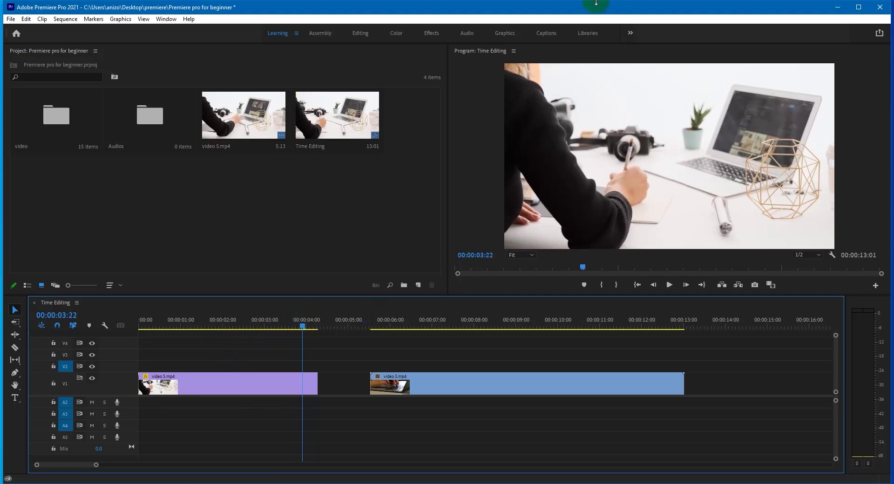
{"action": "left_click", "coordinate": [15, 348]}
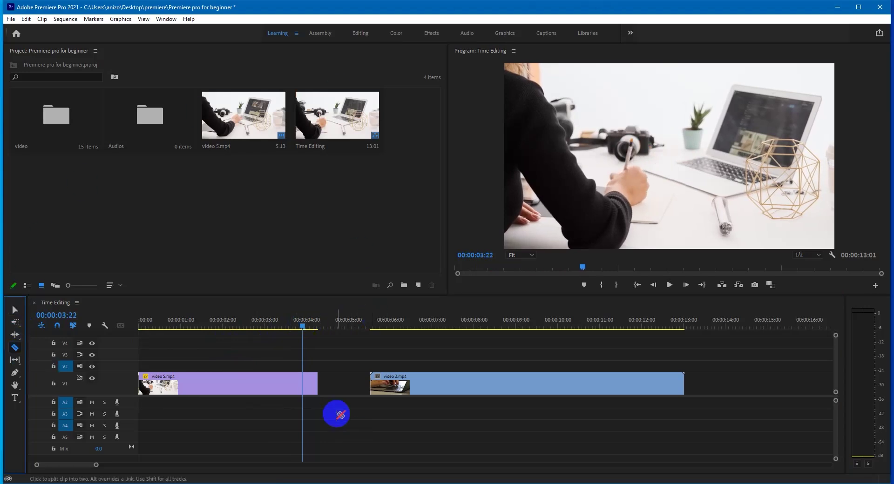
{"action": "left_click", "coordinate": [306, 384]}
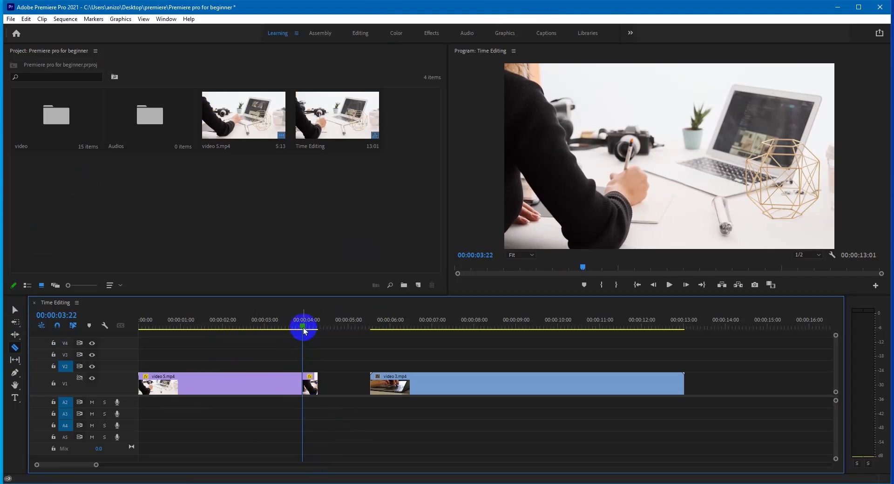
Play and scrub through the section around the new cut, and return the playhead to 00:00:03:22
{"action": "left_click_drag", "start_coordinate": [303, 331], "coordinate": [269, 322]}
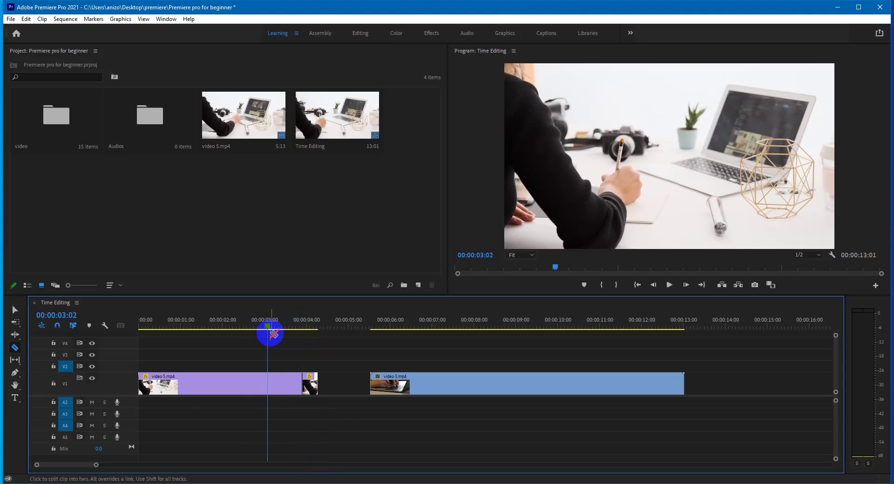
{"action": "key", "text": "space"}
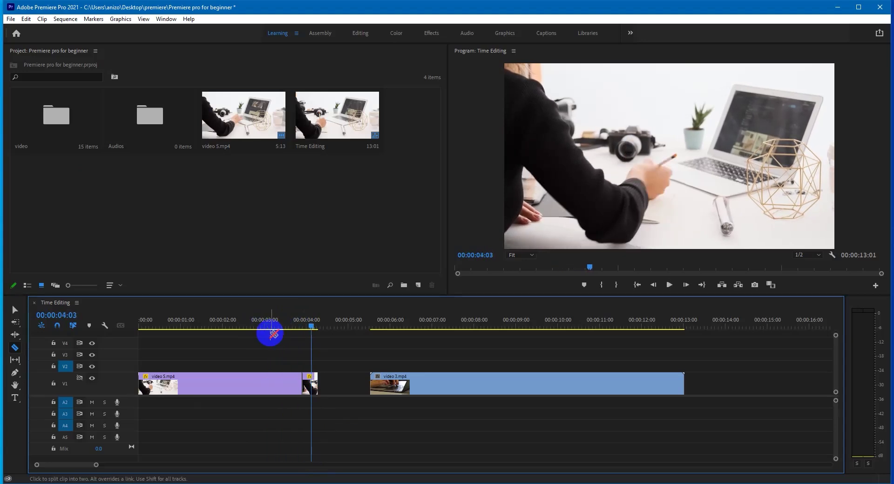
{"action": "left_click", "coordinate": [303, 327]}
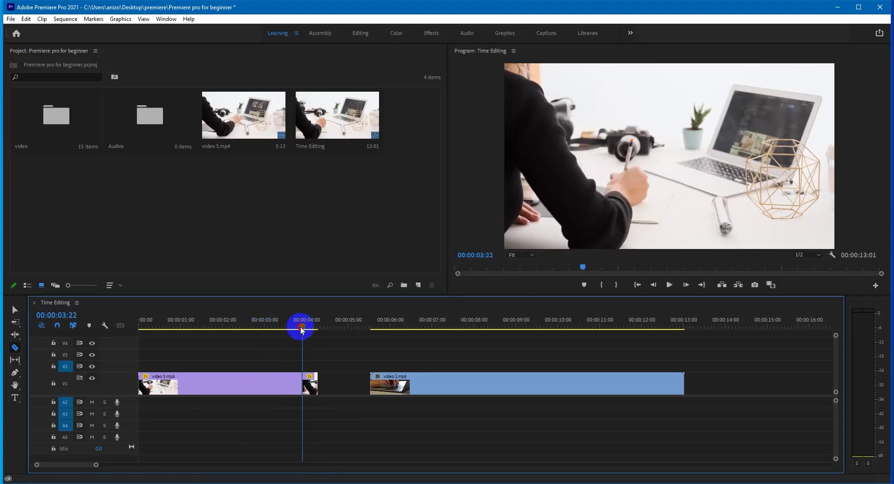
{"action": "left_click", "coordinate": [257, 328]}
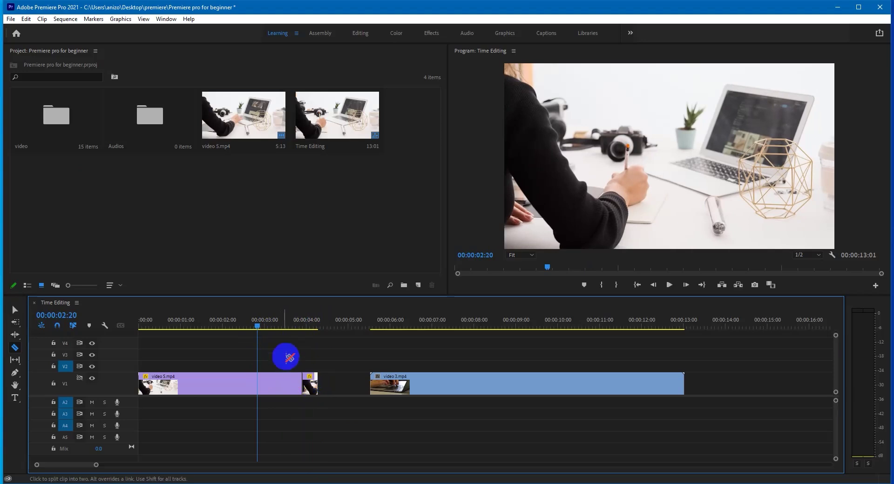
{"action": "left_click_drag", "start_coordinate": [262, 328], "coordinate": [303, 327]}
Delete the short end piece of video 5.mp4 and move video 3.mp4 directly after the remaining piece on V1
{"action": "key", "text": "v"}
{"action": "left_click", "coordinate": [310, 391]}
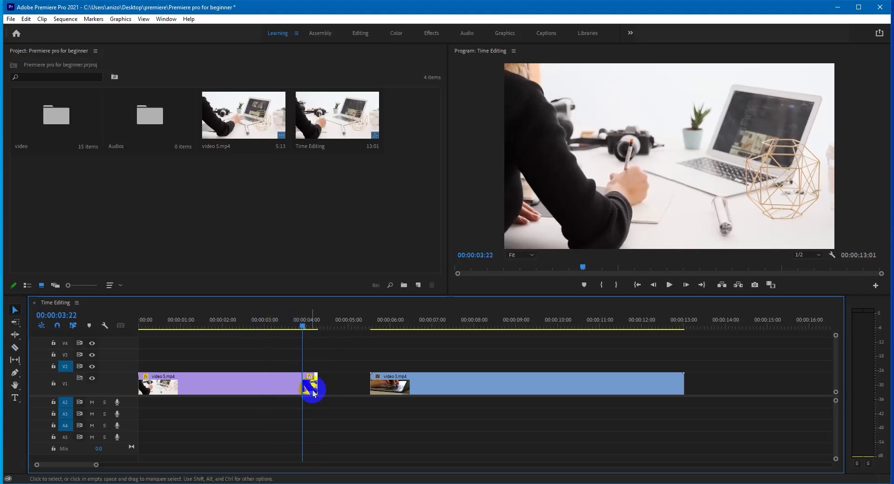
{"action": "key", "text": "Delete"}
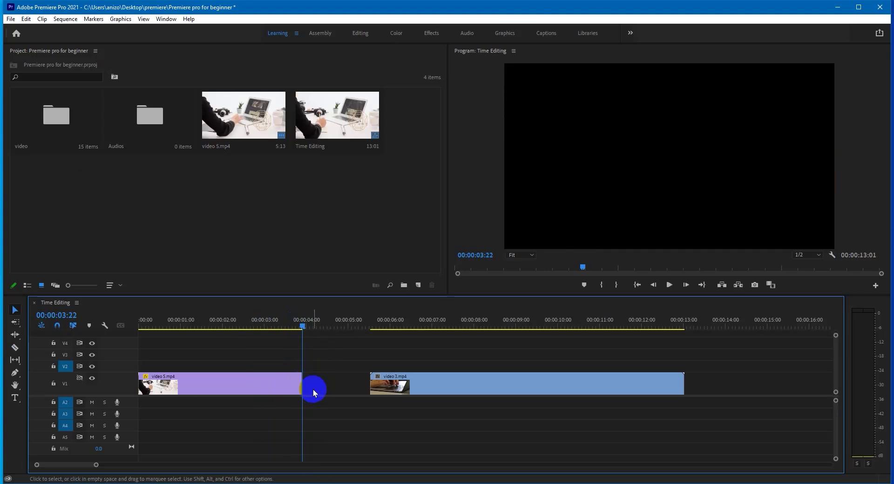
{"action": "left_click_drag", "start_coordinate": [431, 392], "coordinate": [358, 372]}
Play back the transition from video 5.mp4 to video 3.mp4 through to the sequence end
{"action": "mouse_move", "coordinate": [303, 329]}
{"action": "left_mouse_down"}
{"action": "mouse_move", "coordinate": [289, 333]}
{"action": "mouse_move", "coordinate": [313, 339]}
{"action": "left_mouse_up"}
{"action": "key", "text": "space"}
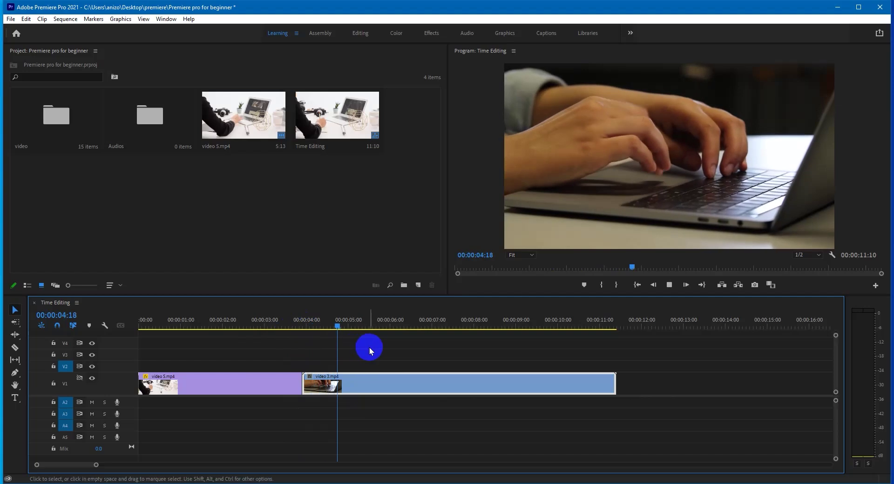
{"action": "right_click", "coordinate": [398, 383]}
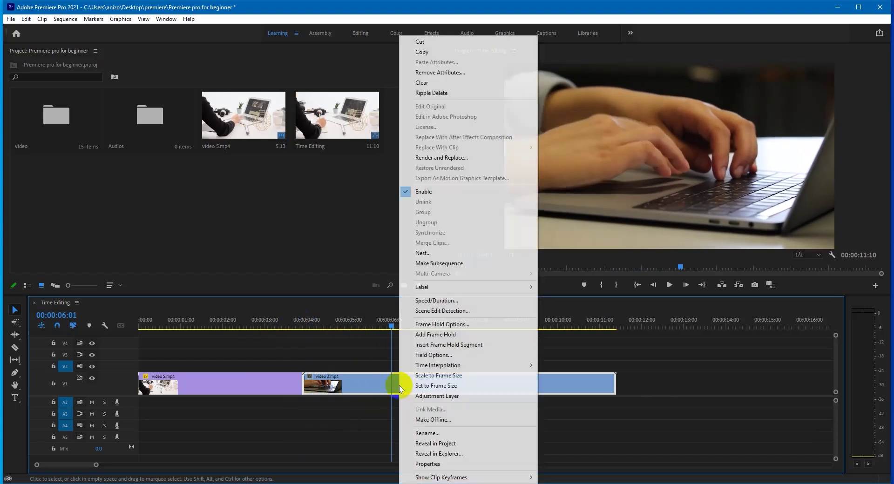
{"action": "left_click", "coordinate": [443, 395]}
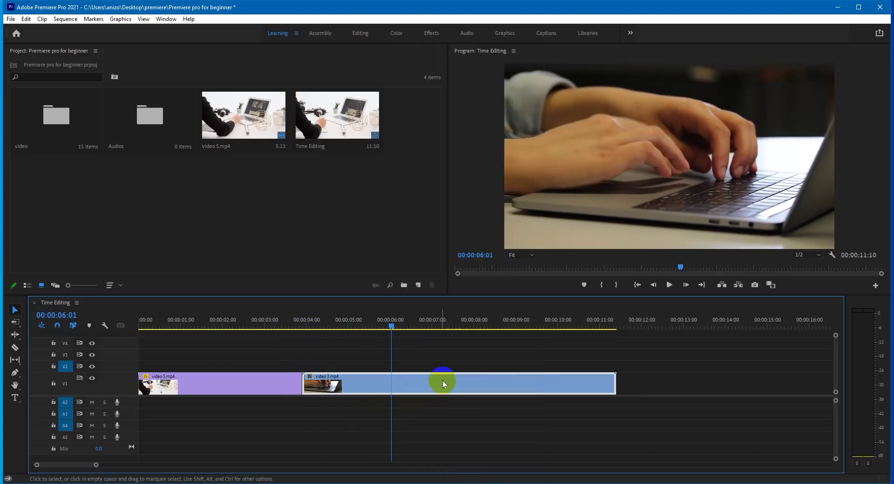
{"action": "left_click", "coordinate": [380, 328]}
{"action": "left_click_drag", "start_coordinate": [381, 328], "coordinate": [283, 358]}
{"action": "left_click", "coordinate": [365, 348]}
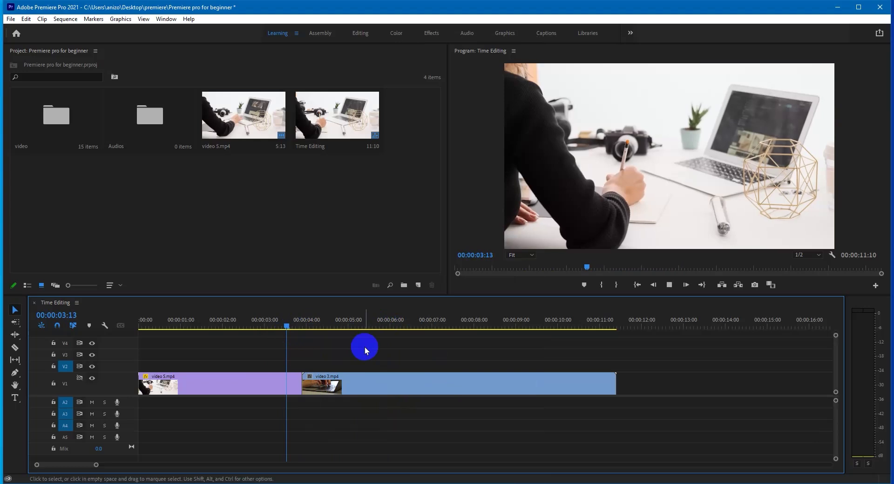
{"action": "key", "text": "space"}
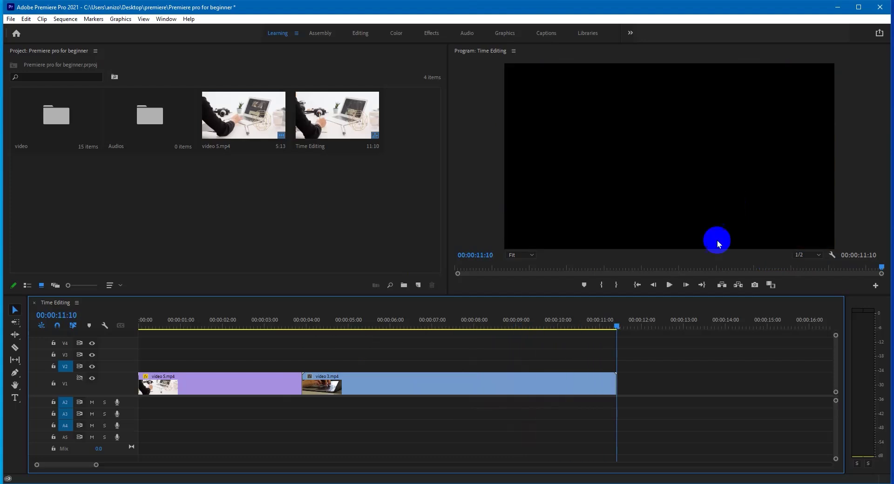
{"action": "key", "text": "space"}
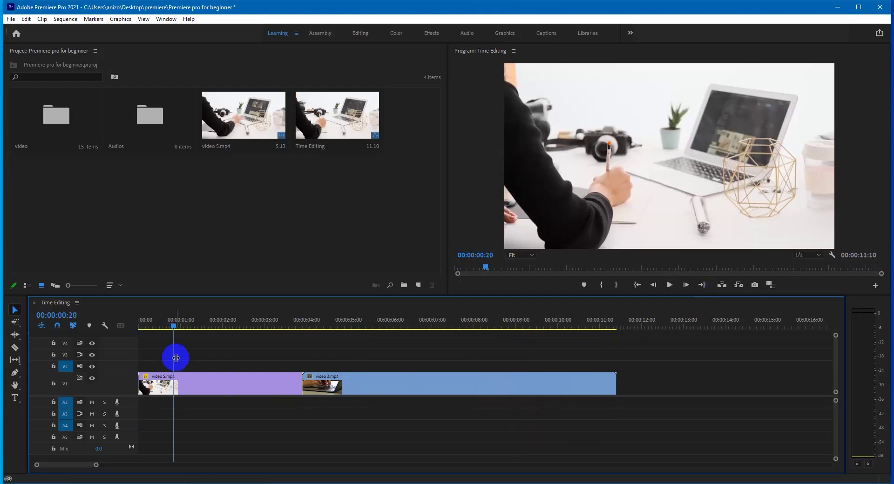
Add video 4.mp4 from the video bin to V1 directly after video 3.mp4, at 00:00:11:10
{"action": "left_click_drag", "start_coordinate": [176, 325], "coordinate": [460, 325]}
{"action": "left_click", "coordinate": [472, 389]}
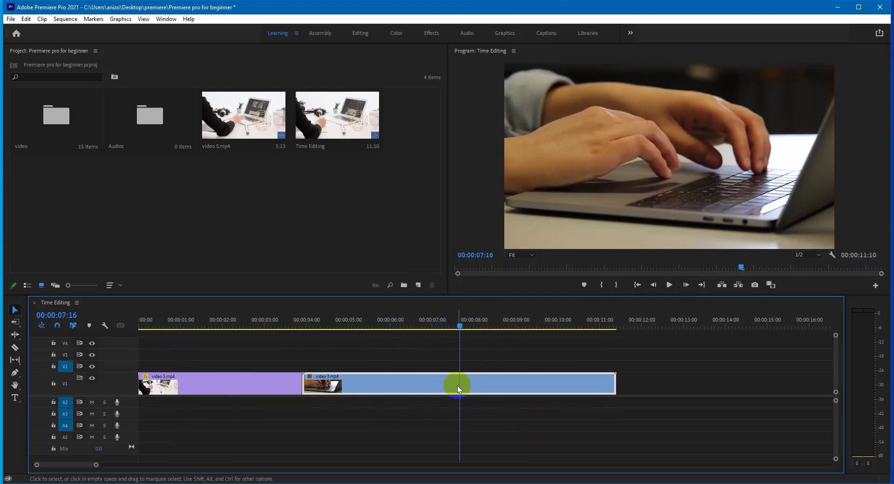
{"action": "left_click_drag", "start_coordinate": [461, 325], "coordinate": [617, 333]}
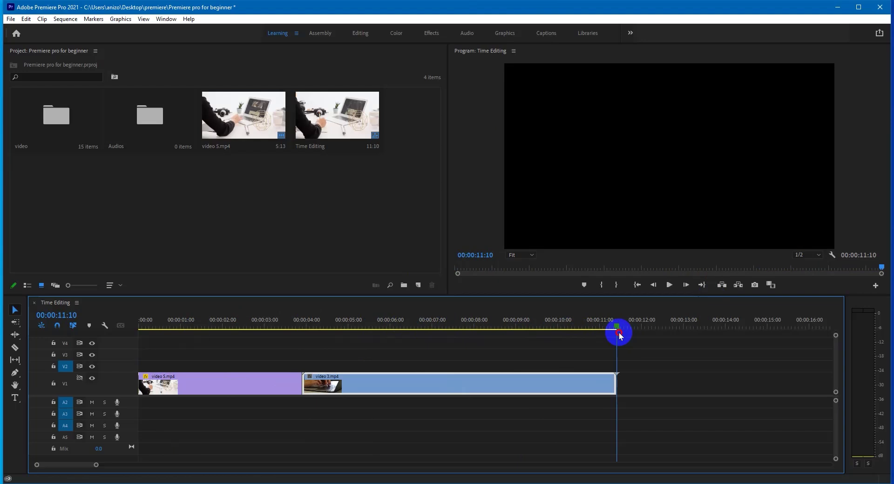
{"action": "left_click", "coordinate": [540, 352]}
{"action": "left_click", "coordinate": [63, 51]}
{"action": "left_click", "coordinate": [26, 114]}
{"action": "double_click", "coordinate": [26, 114]}
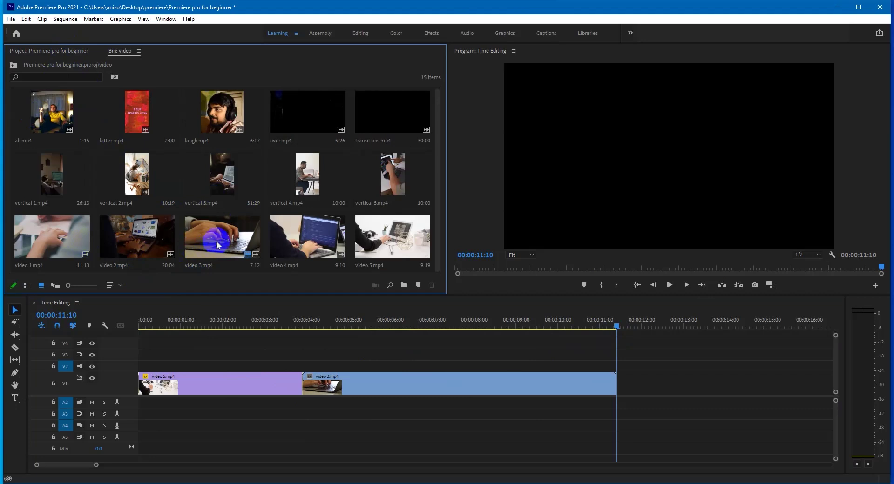
{"action": "left_click", "coordinate": [303, 240]}
{"action": "left_click_drag", "start_coordinate": [298, 233], "coordinate": [619, 379]}
{"action": "key", "text": "minus"}
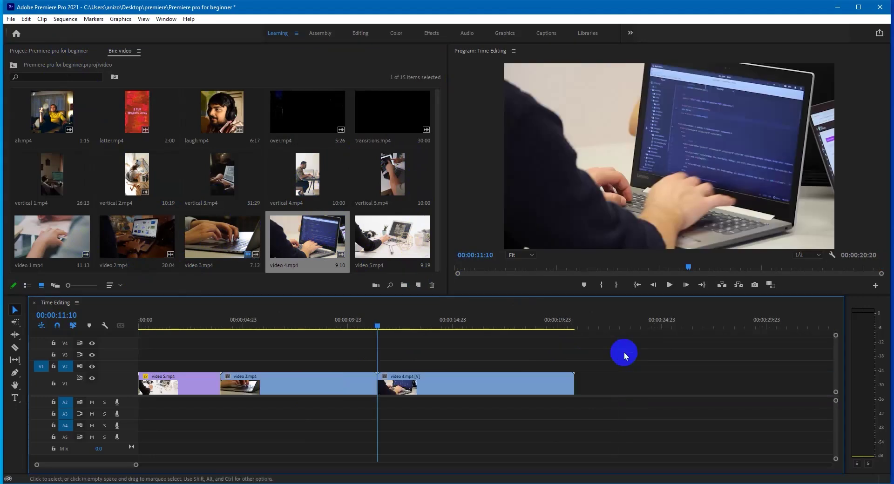
Split video 4.mp4 at 00:00:19:16 with the Razor tool and delete the short piece after the cut
{"action": "key", "text": "space"}
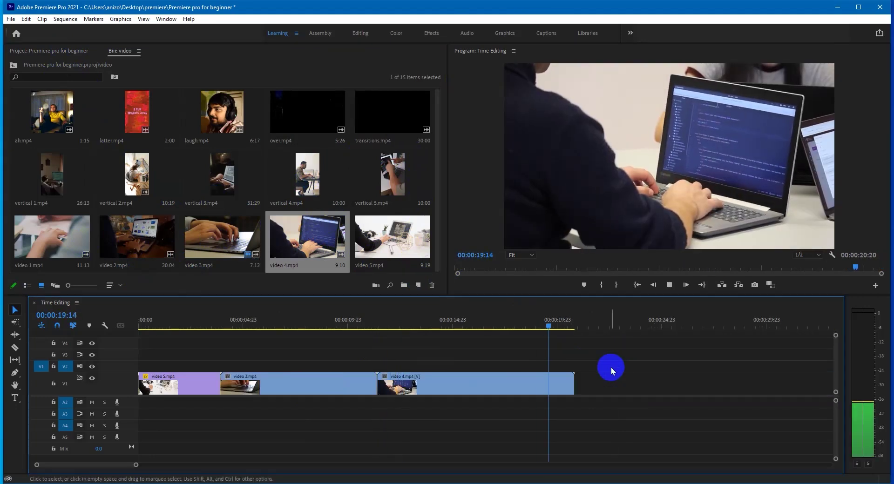
{"action": "key", "text": "space"}
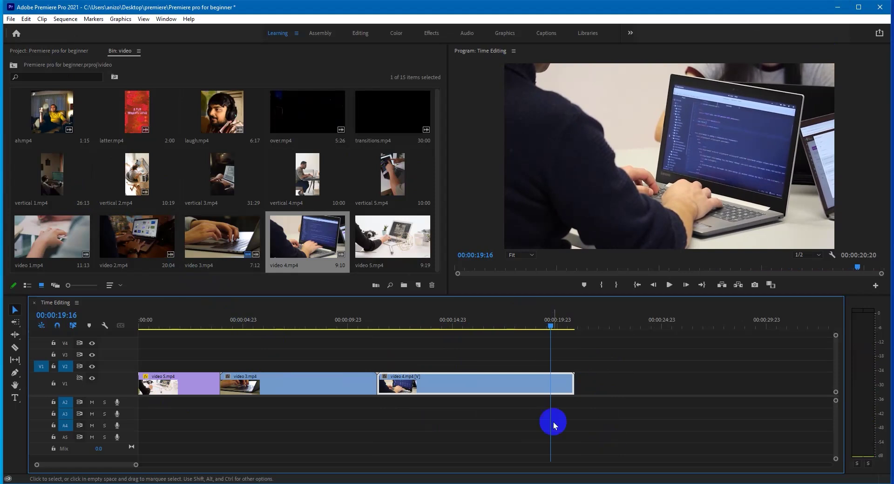
{"action": "left_click", "coordinate": [14, 348]}
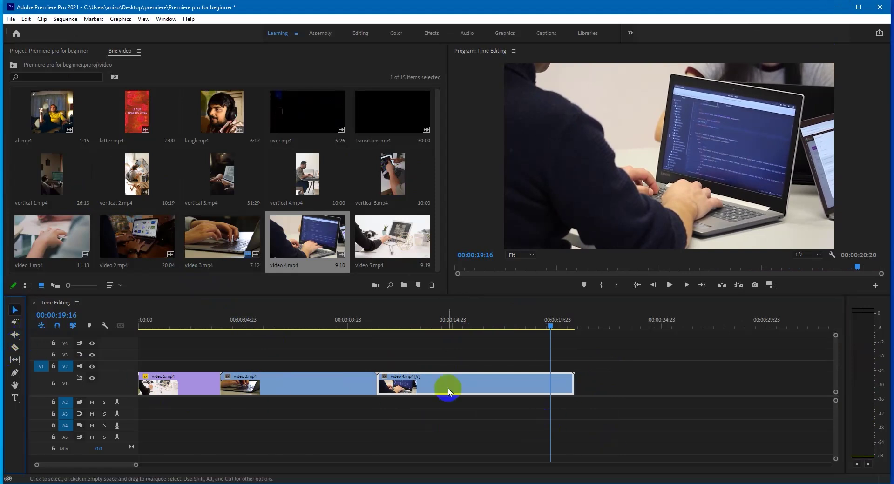
{"action": "left_click", "coordinate": [552, 382]}
{"action": "key", "text": "v"}
{"action": "left_click", "coordinate": [566, 389]}
{"action": "key", "text": "Delete"}
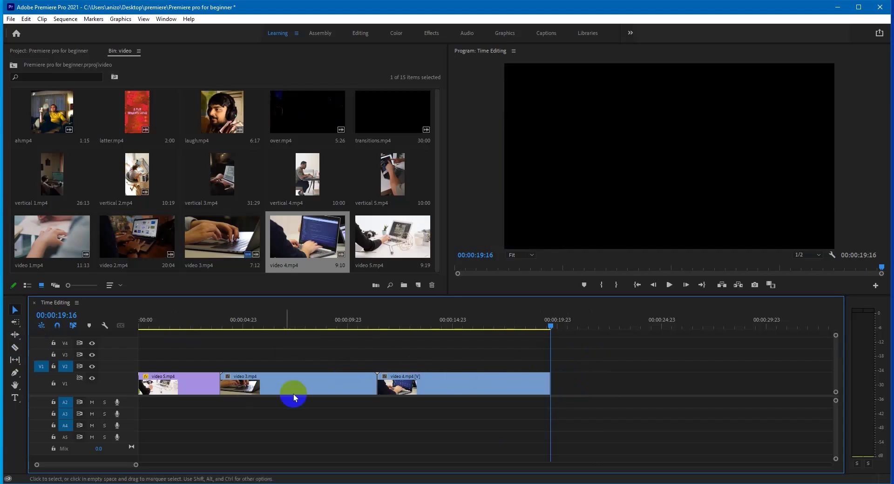
Bring audio track A1 into view below the video tracks and increase its height to show the waveform of video 4.mp4
{"action": "left_click_drag", "start_coordinate": [121, 396], "coordinate": [124, 381]}
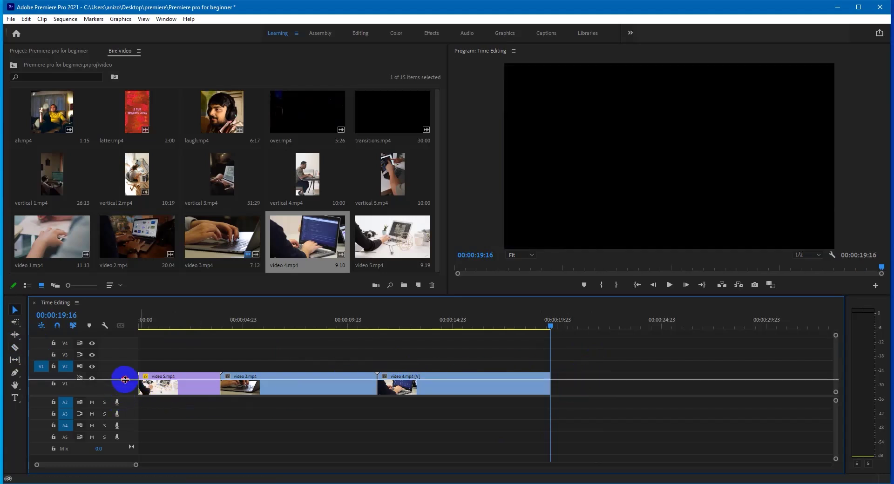
{"action": "left_click", "coordinate": [431, 391]}
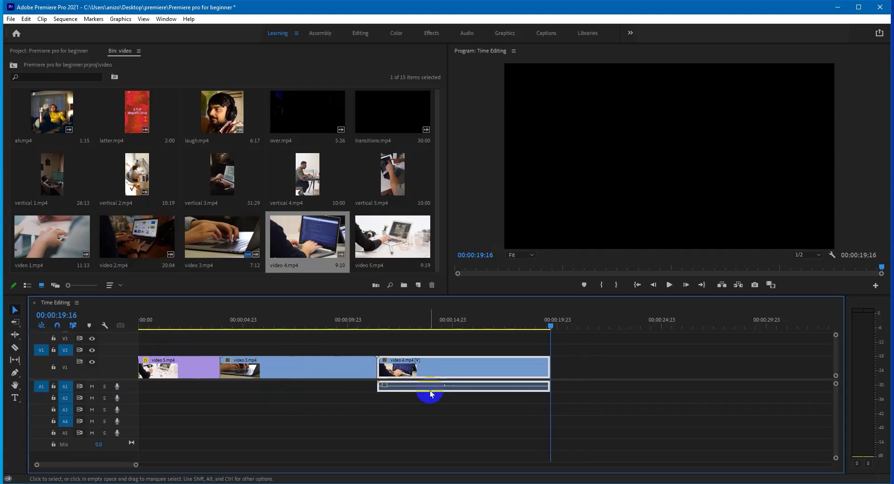
{"action": "left_click", "coordinate": [440, 403]}
{"action": "left_click", "coordinate": [449, 388]}
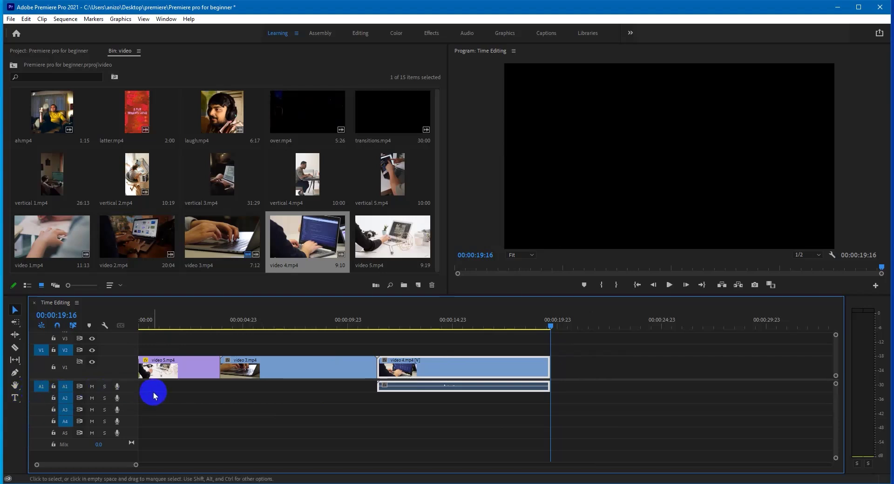
{"action": "left_click_drag", "start_coordinate": [125, 392], "coordinate": [126, 405]}
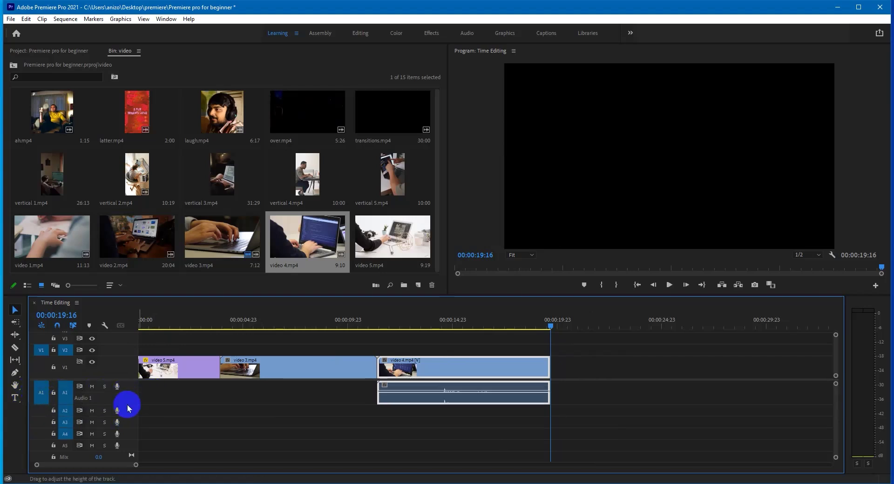
{"action": "left_click", "coordinate": [594, 393]}
{"action": "left_click", "coordinate": [514, 403]}
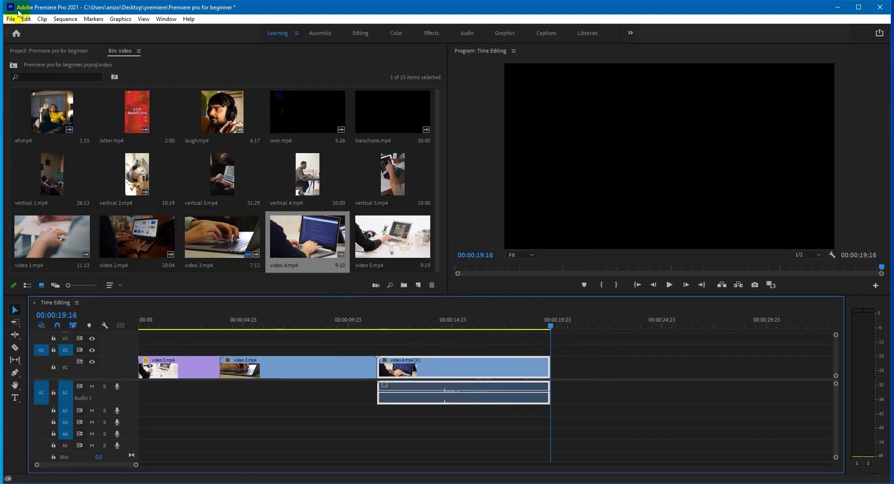
Unlink the audio of video 4.mp4 from its video and delete only the audio clip on A1
{"action": "right_click", "coordinate": [463, 370]}
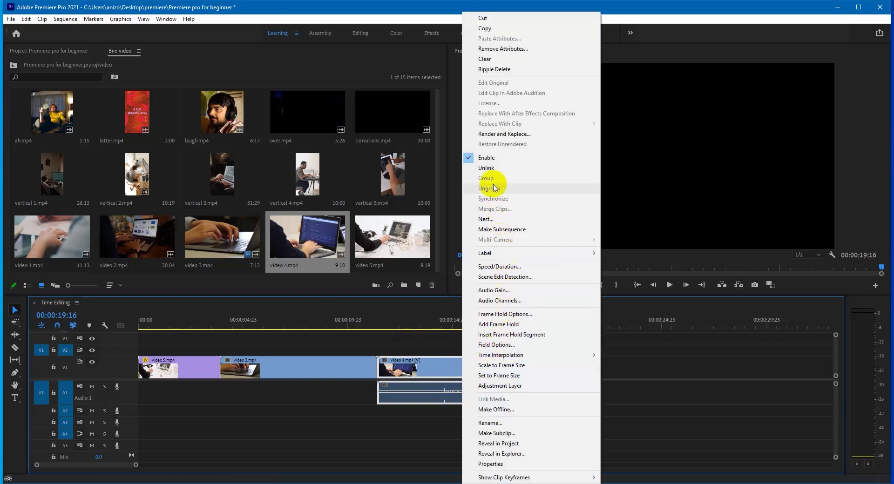
{"action": "left_click", "coordinate": [498, 168]}
{"action": "left_click", "coordinate": [618, 390]}
{"action": "left_click", "coordinate": [516, 367]}
{"action": "left_click", "coordinate": [490, 403]}
{"action": "left_click", "coordinate": [473, 380]}
{"action": "left_click", "coordinate": [455, 399]}
{"action": "key", "text": "Delete"}
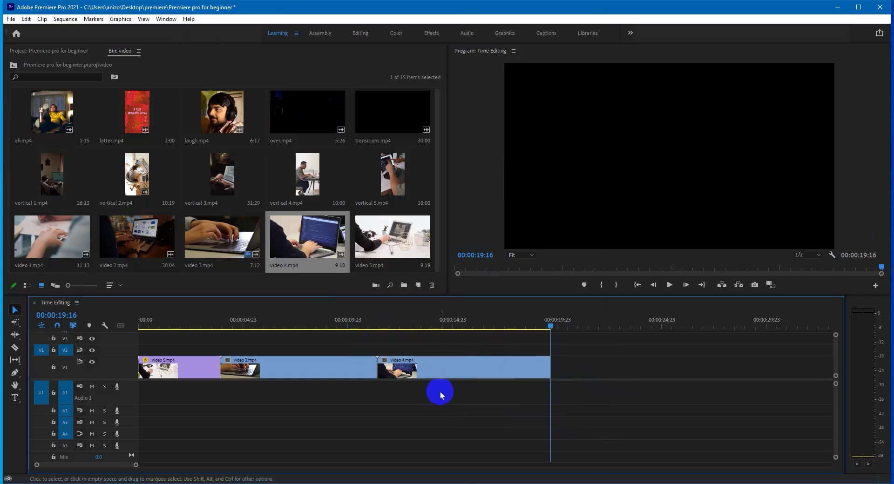
{"action": "key", "text": "ctrl+z"}
{"action": "key", "text": "Delete"}
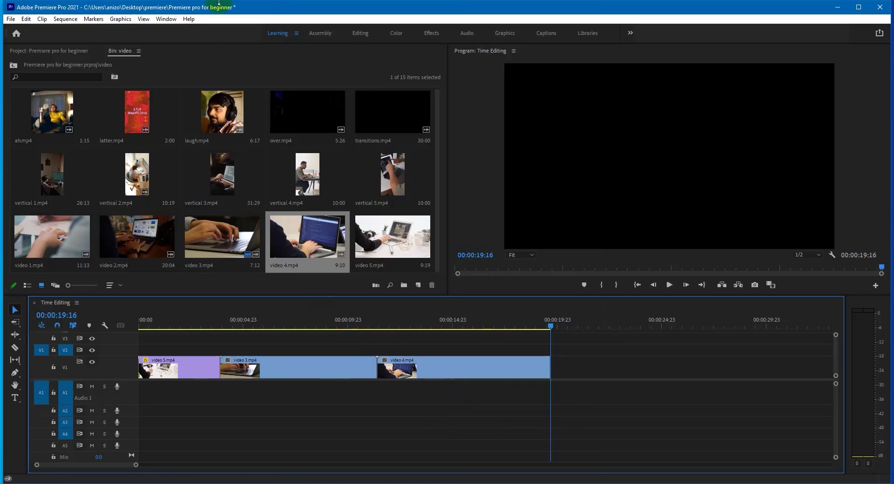
Return the playhead to the sequence start at 00:00:00:00
{"action": "left_click_drag", "start_coordinate": [540, 325], "coordinate": [100, 382]}
{"action": "left_click_drag", "start_coordinate": [430, 387], "coordinate": [205, 342]}
{"action": "left_click", "coordinate": [295, 415]}
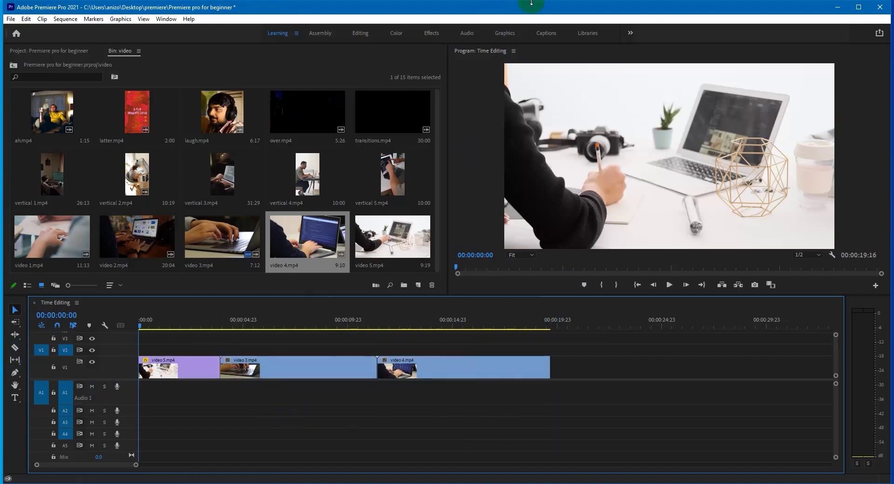
{"action": "left_click", "coordinate": [572, 325]}
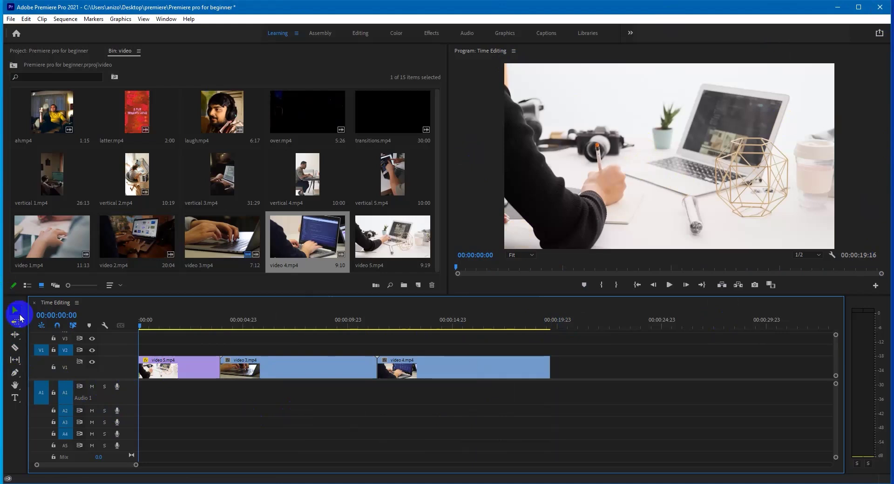
Draw a closed four-sided shape with the Pen tool over the desk area beside the writing hand in the video frame
{"action": "left_click", "coordinate": [16, 349]}
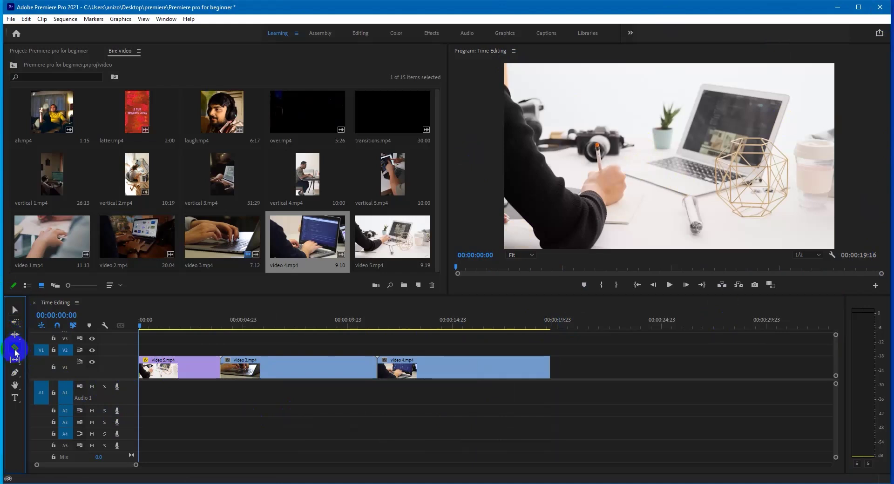
{"action": "left_click", "coordinate": [15, 373]}
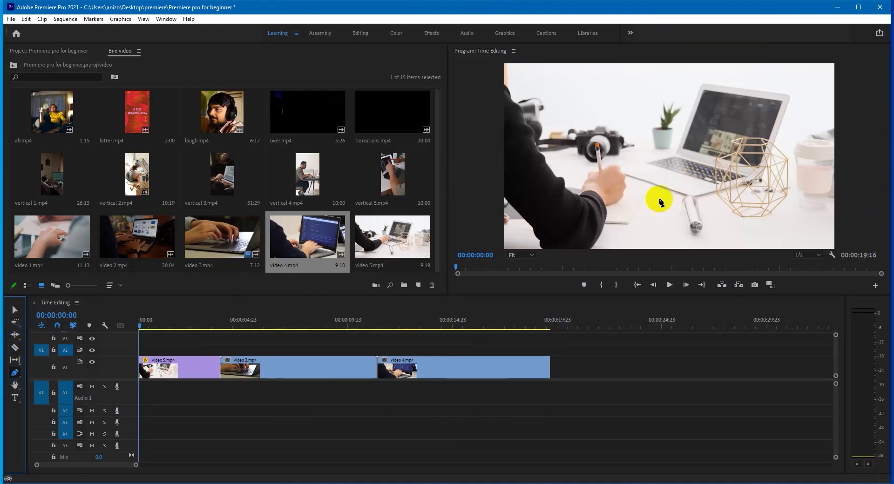
{"action": "left_click", "coordinate": [632, 182]}
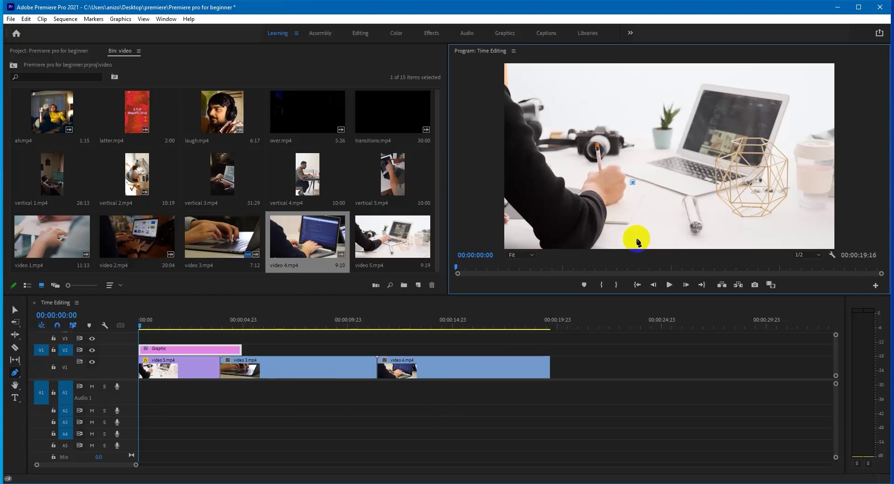
{"action": "left_click", "coordinate": [704, 229]}
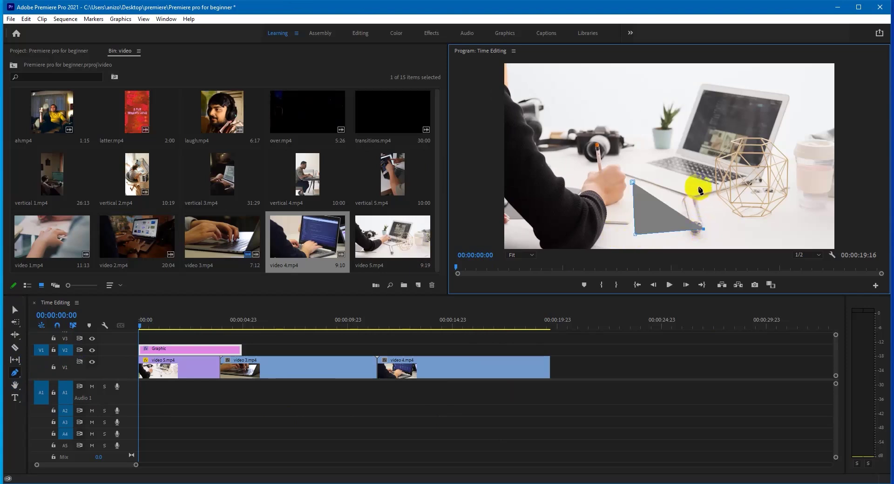
{"action": "left_click", "coordinate": [693, 181]}
{"action": "left_click", "coordinate": [632, 182]}
{"action": "key", "text": "v"}
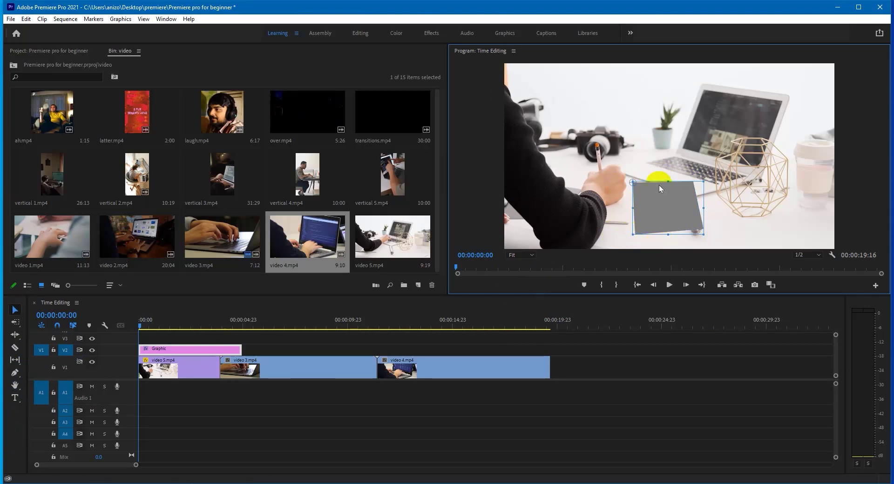
Move the pen-drawn shape slightly closer to the writing hand, and delete its graphic clip from V2
{"action": "left_click_drag", "start_coordinate": [647, 201], "coordinate": [636, 183]}
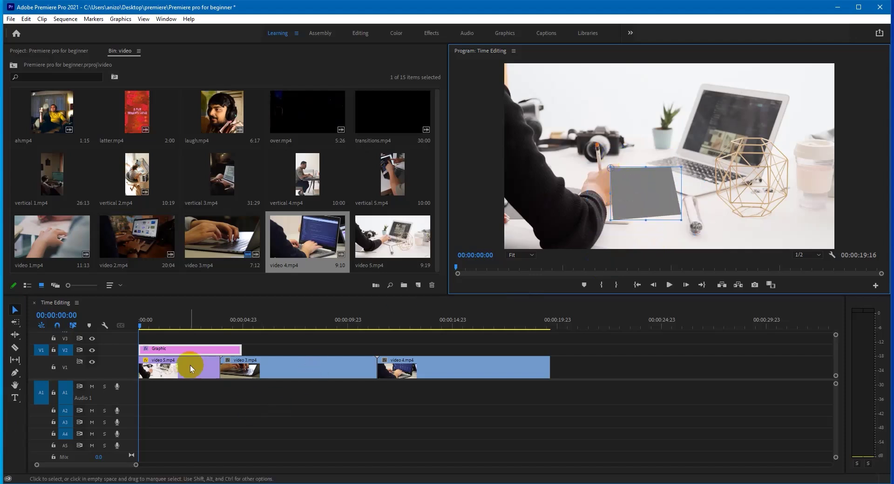
{"action": "left_click", "coordinate": [203, 416]}
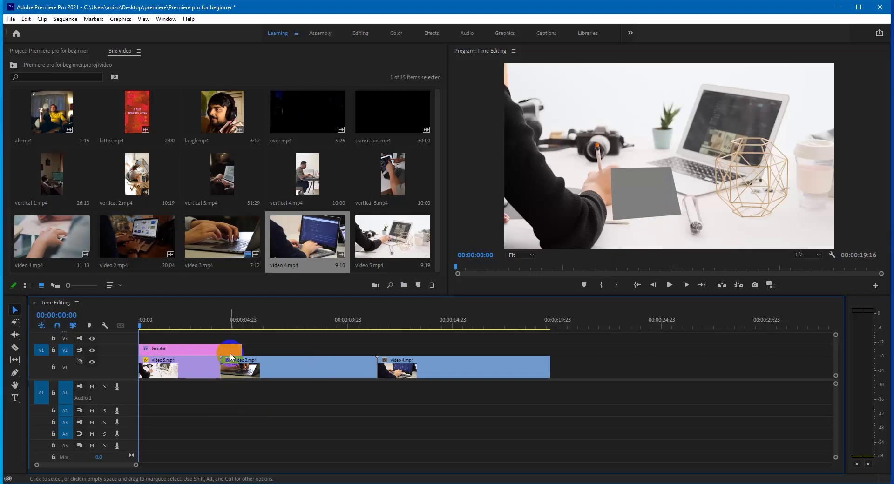
{"action": "key", "text": "Delete"}
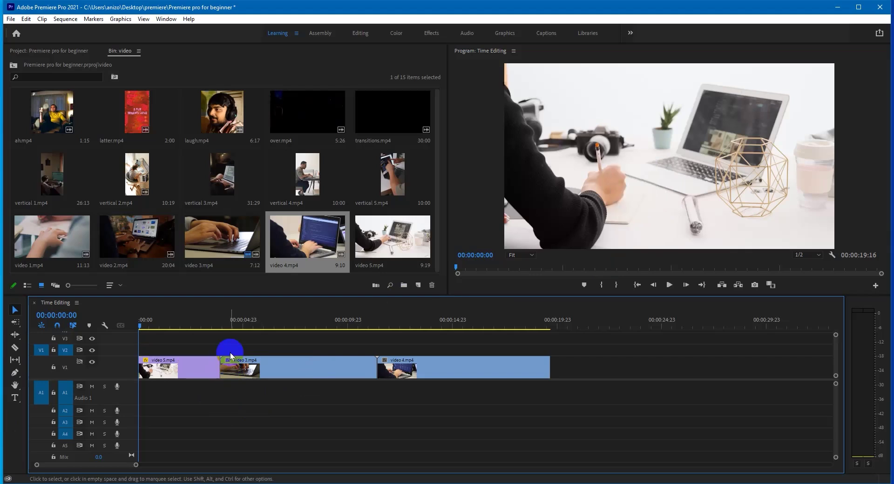
Draw a near-square shape with the Rectangle tool over the desk in front of the laptop, and return to the Selection tool
{"action": "left_click", "coordinate": [14, 372]}
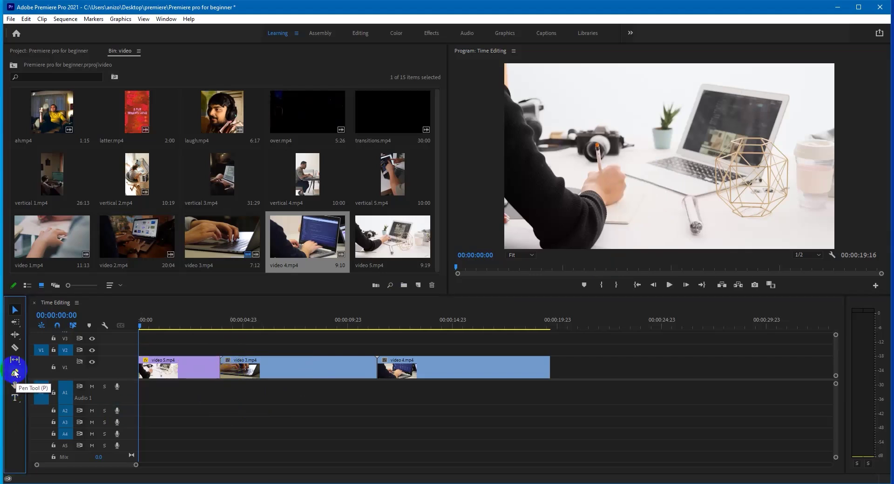
{"action": "left_click", "coordinate": [15, 371]}
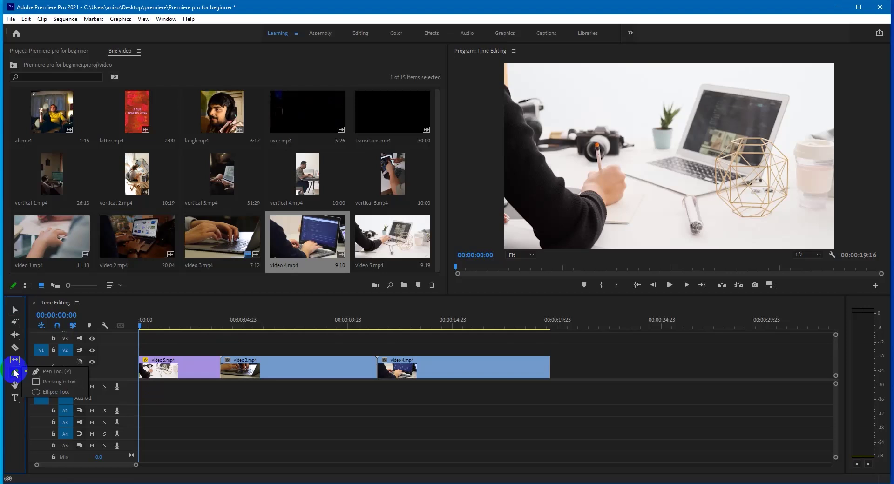
{"action": "left_click", "coordinate": [50, 382]}
{"action": "left_click_drag", "start_coordinate": [633, 135], "coordinate": [710, 206]}
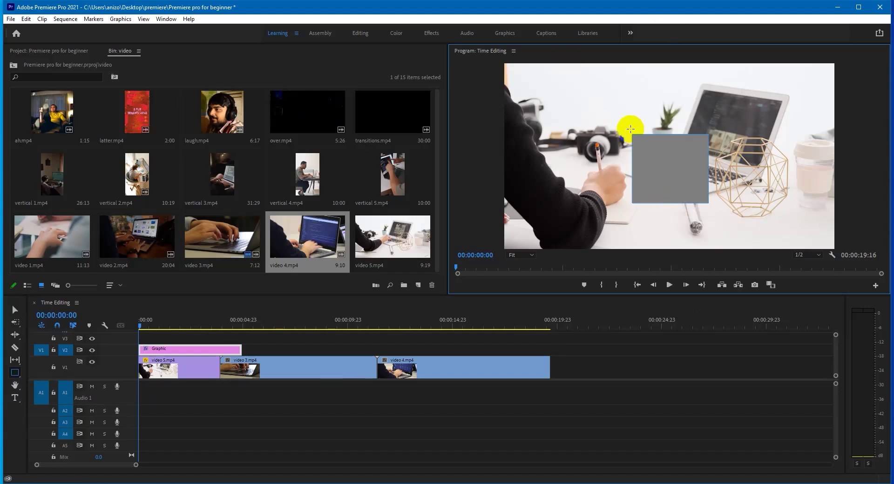
{"action": "key", "text": "v"}
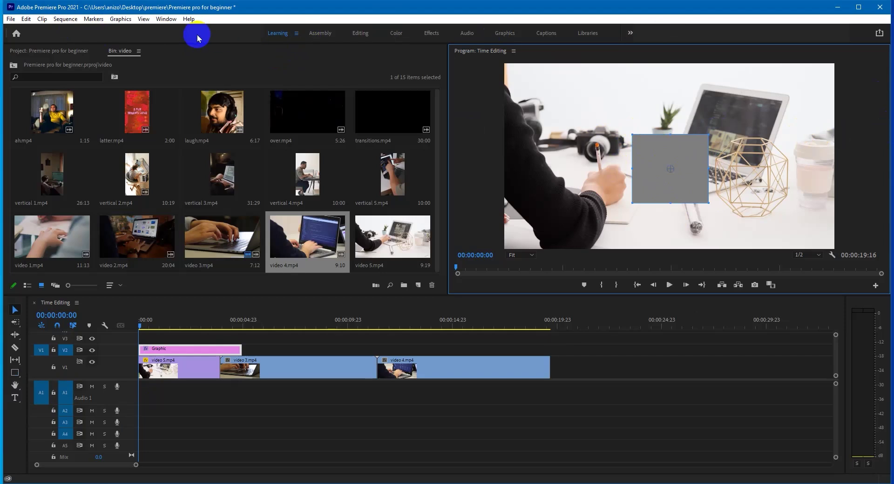
Show the Essential Graphics panel in the workspace
{"action": "left_click", "coordinate": [141, 21]}
{"action": "left_click", "coordinate": [166, 21]}
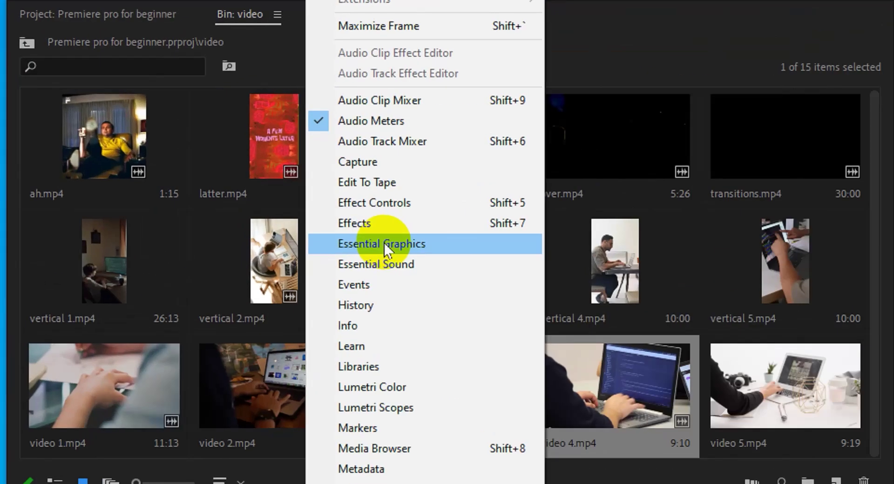
{"action": "left_click", "coordinate": [190, 166]}
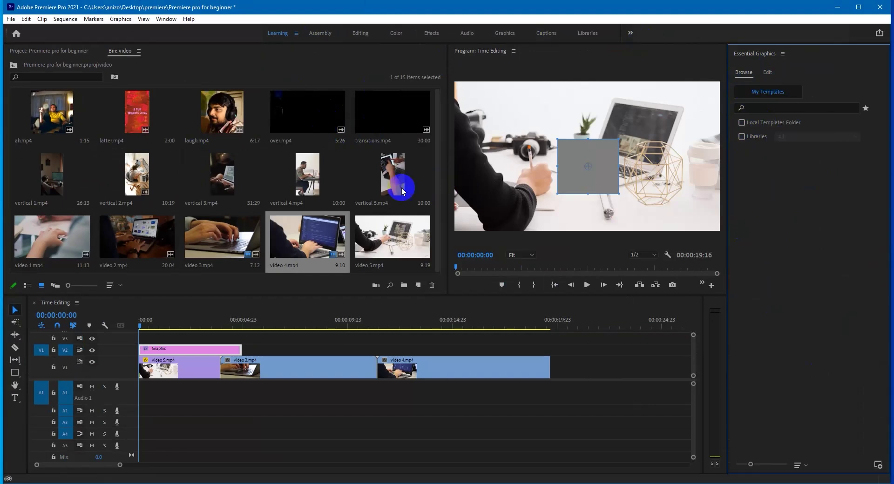
Narrow the project bin area to give the Program Monitor more width, and make Essential Graphics active
{"action": "left_click_drag", "start_coordinate": [729, 51], "coordinate": [761, 70]}
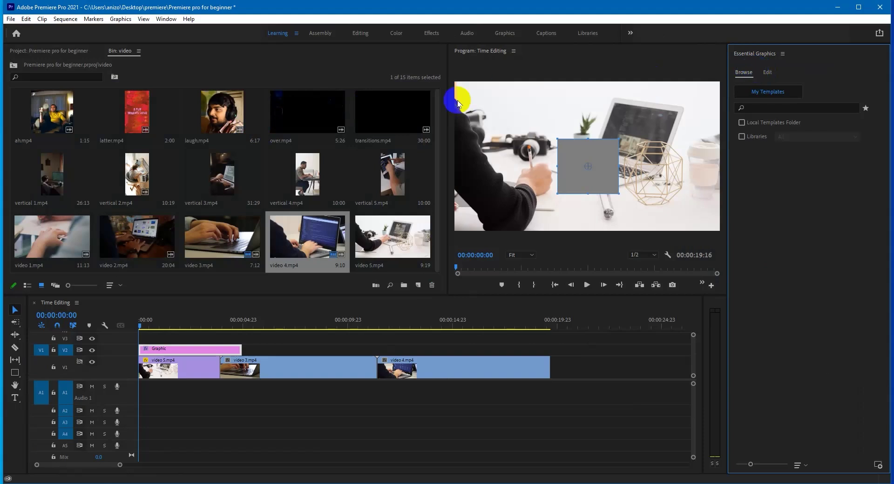
{"action": "left_click", "coordinate": [268, 79]}
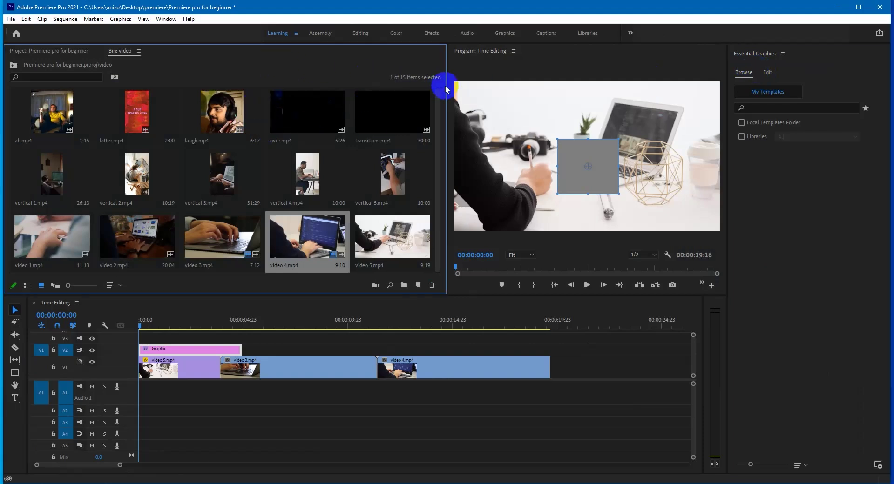
{"action": "left_click_drag", "start_coordinate": [447, 84], "coordinate": [252, 114]}
{"action": "left_click", "coordinate": [831, 215]}
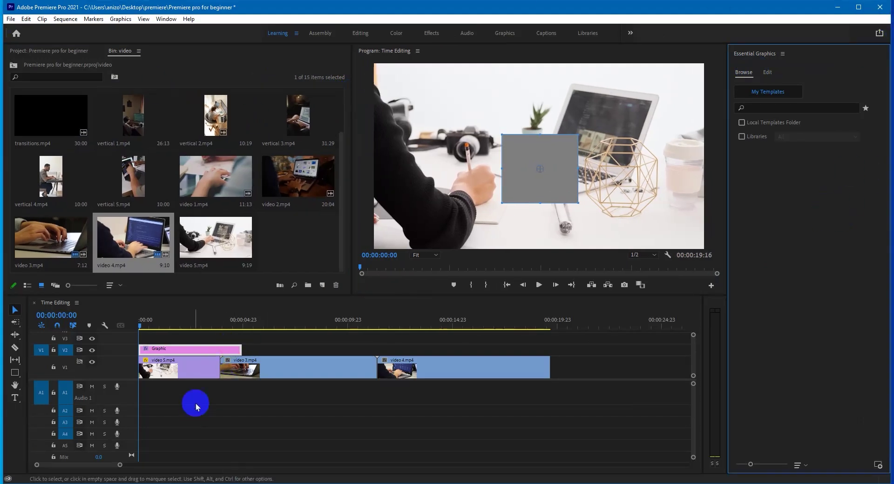
Reduce the height of the V1 track so that the video tracks up to V4 show in the timeline
{"action": "left_click", "coordinate": [104, 381]}
{"action": "left_click_drag", "start_coordinate": [104, 381], "coordinate": [145, 366]}
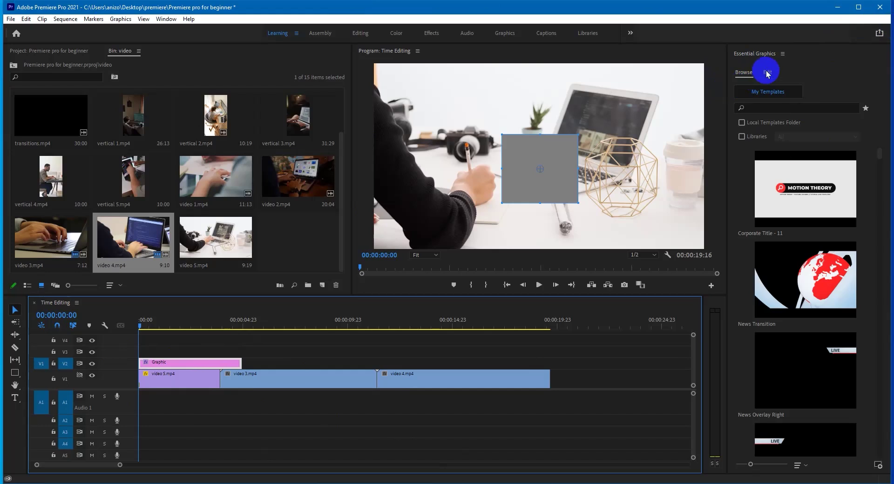
Browse the graphics templates, and with the square's edit properties shown, move it over the laptop's front corner, to about 1164, 670
{"action": "scroll", "coordinate": [816, 372], "scroll_direction": "down", "scroll_amount": 5}
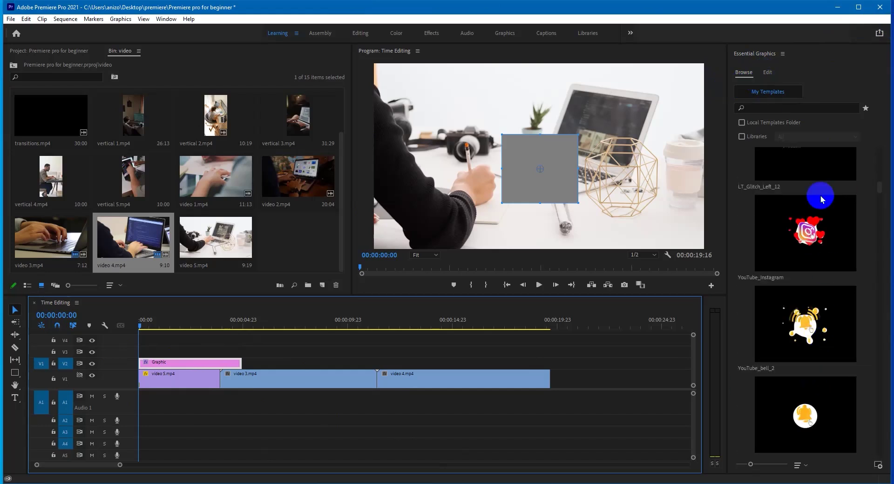
{"action": "left_click", "coordinate": [767, 74]}
{"action": "left_click_drag", "start_coordinate": [548, 167], "coordinate": [583, 177]}
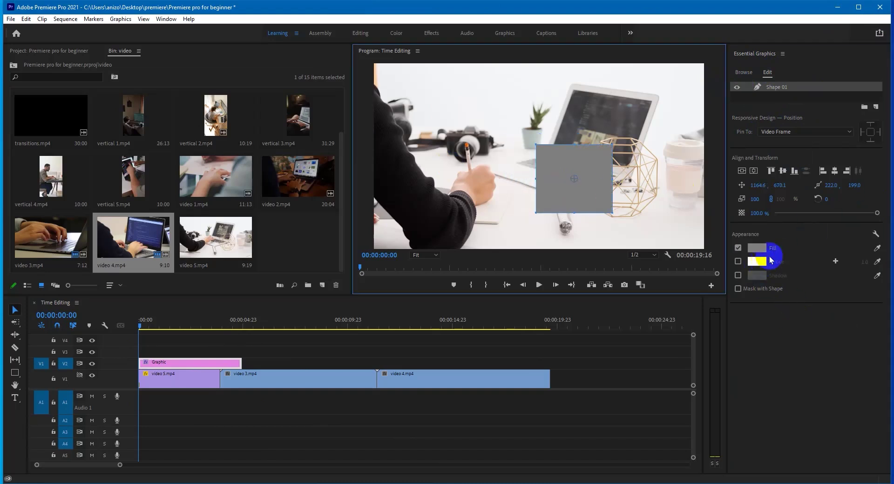
Change the square's fill to teal and give it a white stroke 5.0 wide
{"action": "left_click", "coordinate": [759, 252]}
{"action": "left_click_drag", "start_coordinate": [433, 246], "coordinate": [469, 266]}
{"action": "left_click", "coordinate": [545, 198]}
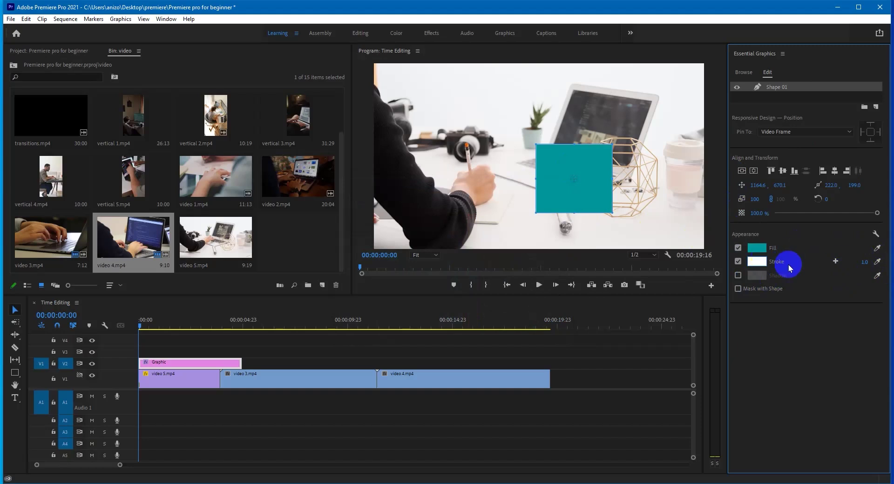
{"action": "left_click_drag", "start_coordinate": [862, 264], "coordinate": [865, 263]}
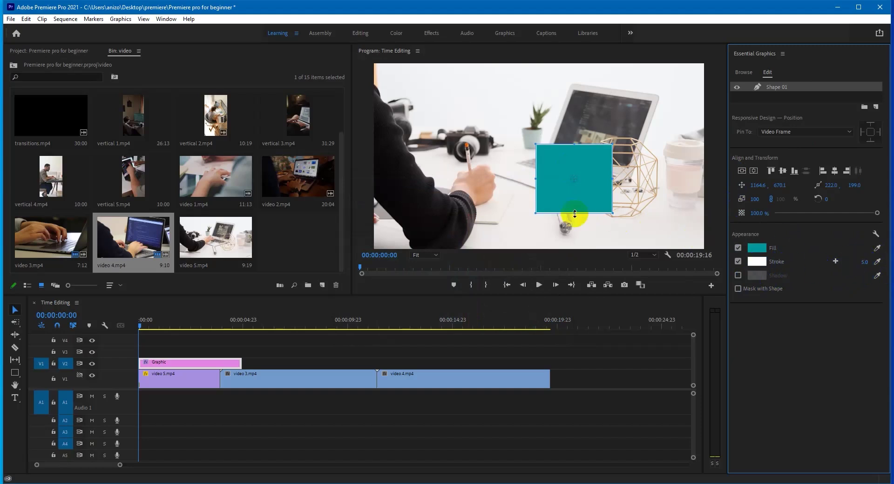
Turn on the square's shadow with 100% opacity, distance 31.0, size 18.2 and blur 53, and move the shape toward the frame's lower-right corner
{"action": "left_click", "coordinate": [738, 276]}
{"action": "left_click_drag", "start_coordinate": [591, 176], "coordinate": [653, 211]}
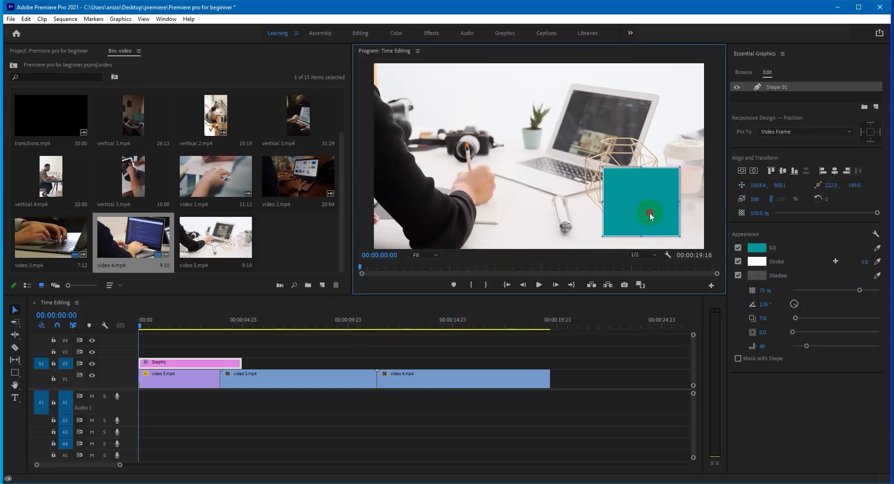
{"action": "left_click_drag", "start_coordinate": [859, 290], "coordinate": [879, 289]}
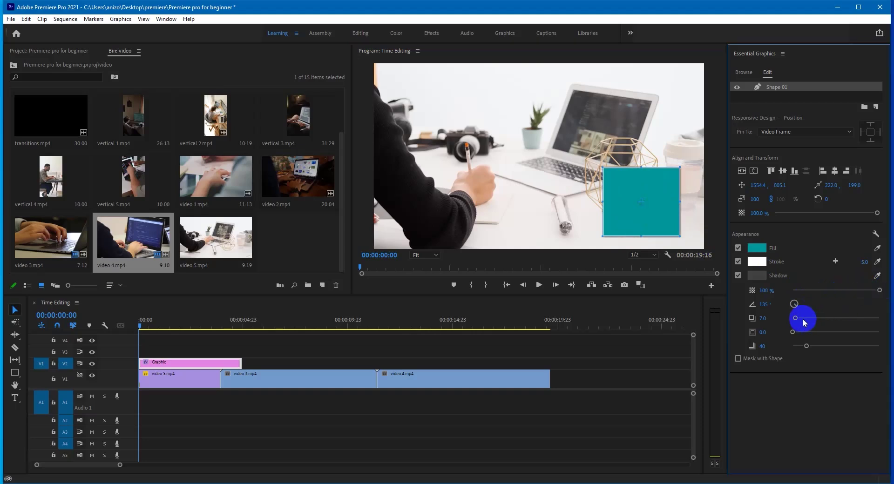
{"action": "left_click_drag", "start_coordinate": [805, 319], "coordinate": [806, 319]}
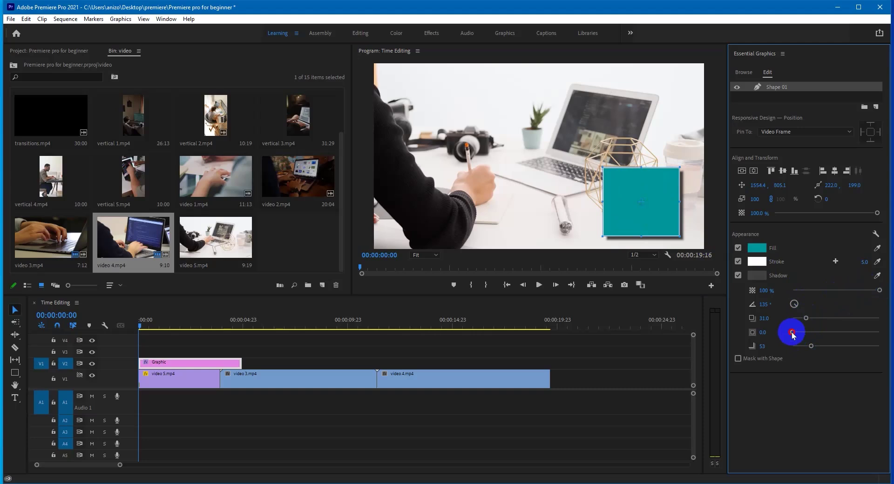
{"action": "left_click_drag", "start_coordinate": [792, 332], "coordinate": [808, 332]}
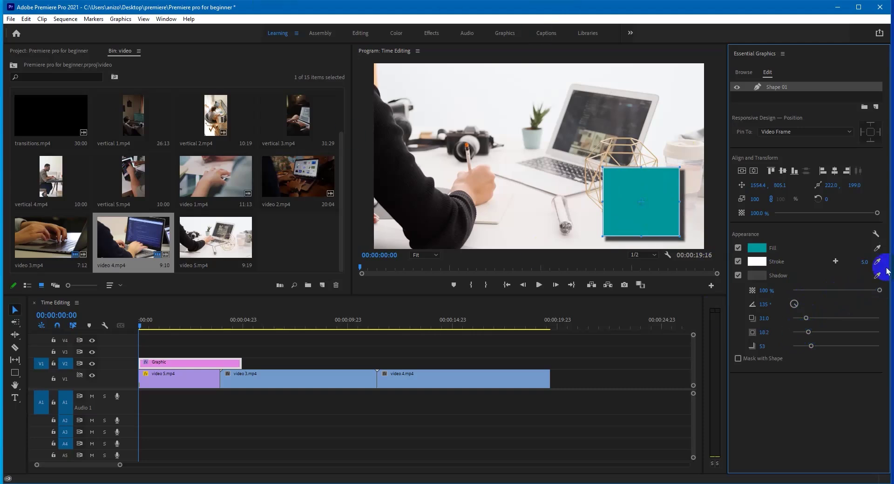
Move the square to about 1497, 735 and soften its shadow to 70% opacity, distance 11.8, size 8.6 and blur 27
{"action": "mouse_move", "coordinate": [646, 215]}
{"action": "left_mouse_down"}
{"action": "mouse_move", "coordinate": [639, 195]}
{"action": "mouse_move", "coordinate": [635, 203]}
{"action": "left_mouse_up"}
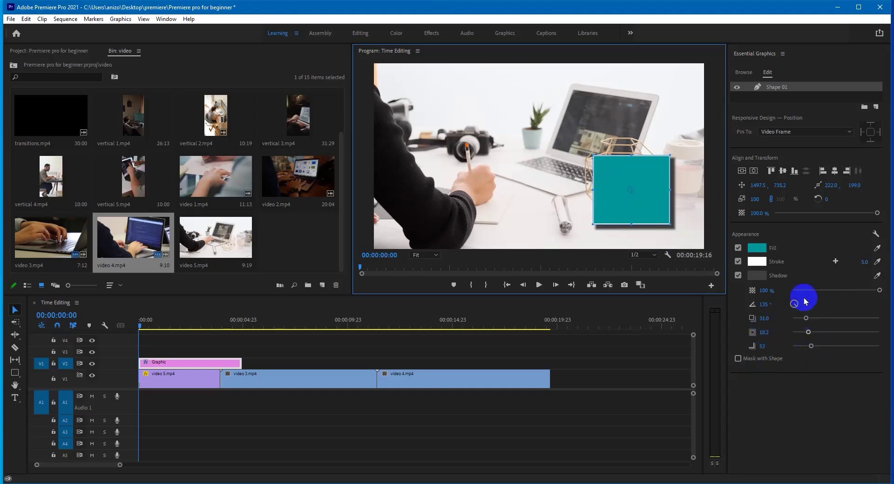
{"action": "left_click_drag", "start_coordinate": [810, 347], "coordinate": [808, 347]}
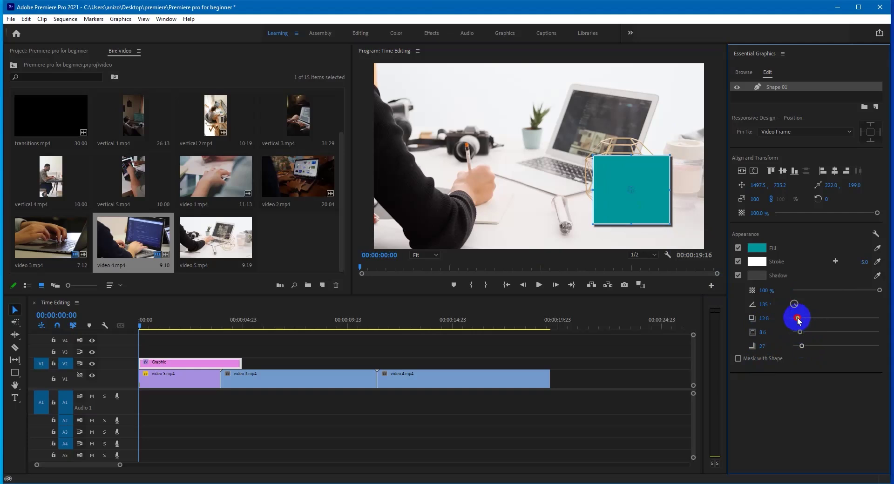
{"action": "left_click_drag", "start_coordinate": [811, 289], "coordinate": [855, 292]}
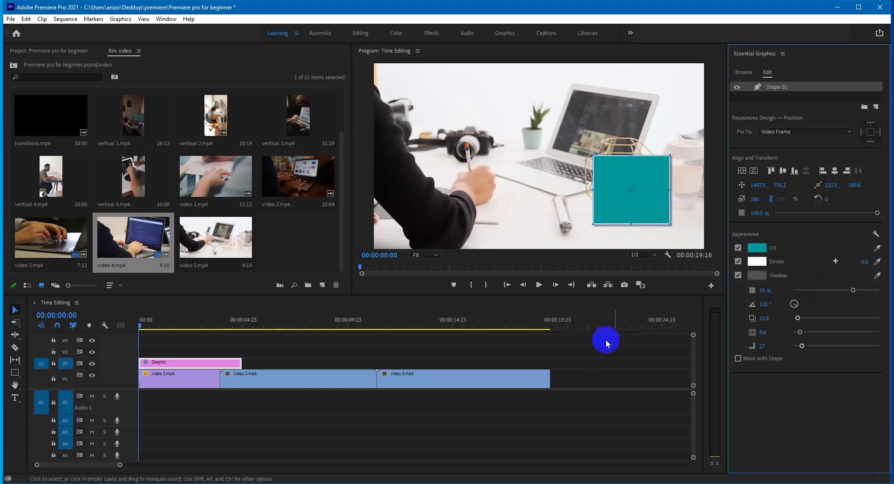
Lower the square's overall opacity to 72.4%, compare it with and without the shadow, and move it to about 1543, 763
{"action": "left_click_drag", "start_coordinate": [798, 211], "coordinate": [864, 216]}
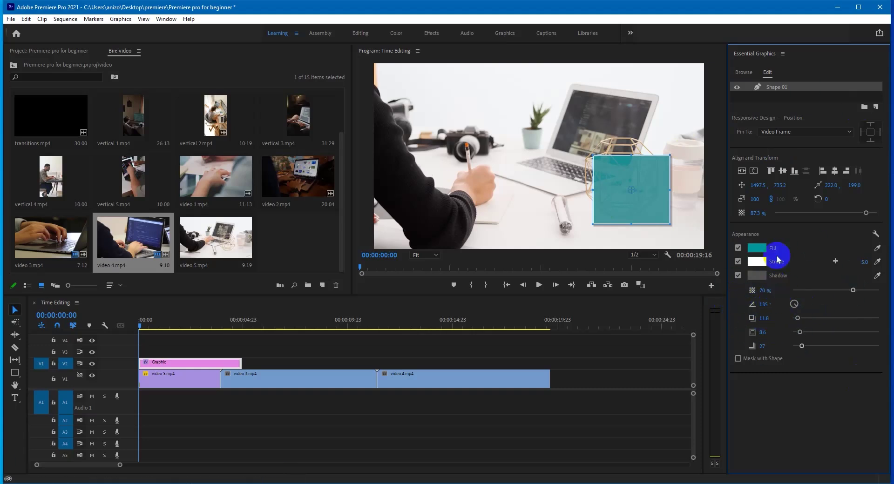
{"action": "left_click", "coordinate": [739, 276]}
{"action": "left_click", "coordinate": [738, 276]}
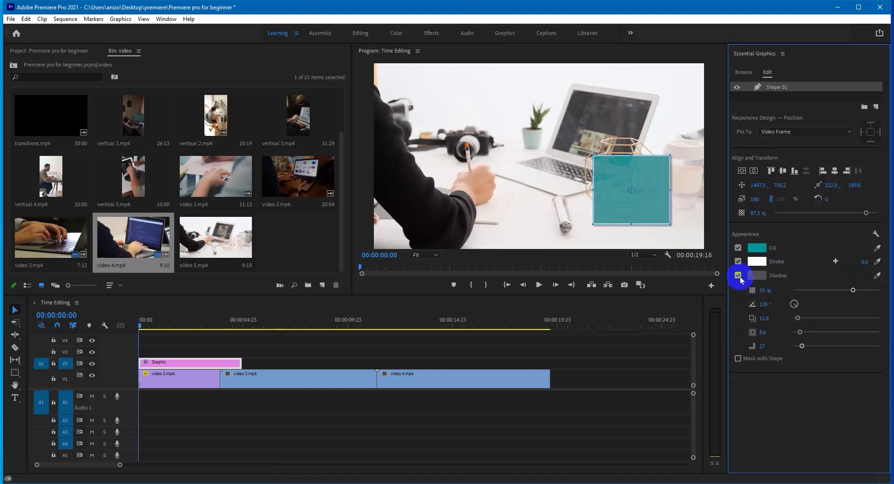
{"action": "left_click_drag", "start_coordinate": [826, 216], "coordinate": [849, 217]}
{"action": "left_click", "coordinate": [575, 377]}
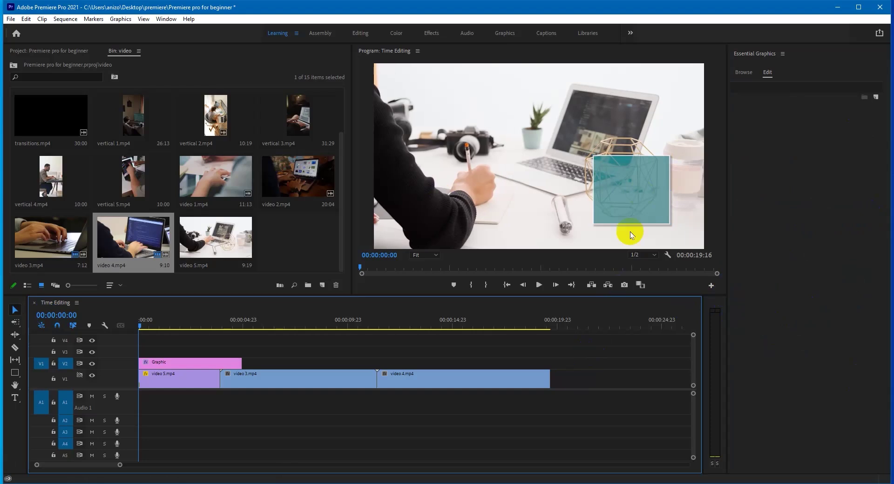
{"action": "left_click", "coordinate": [641, 197]}
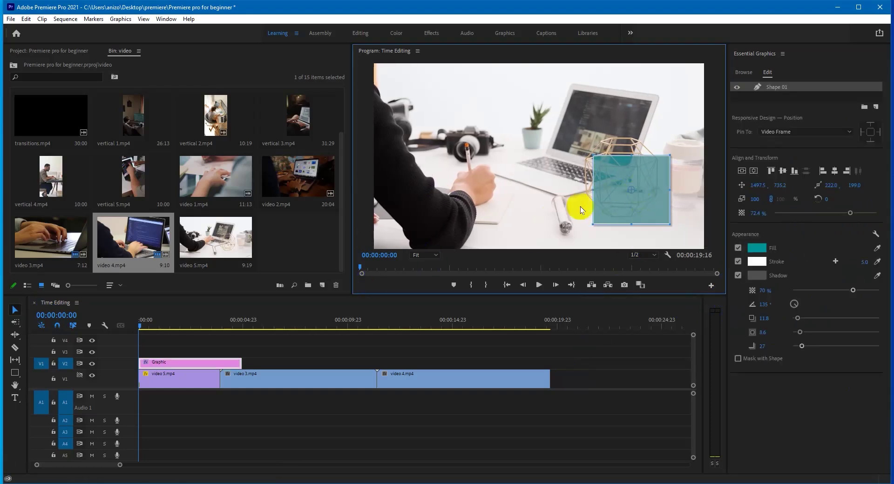
{"action": "left_click_drag", "start_coordinate": [627, 207], "coordinate": [633, 208]}
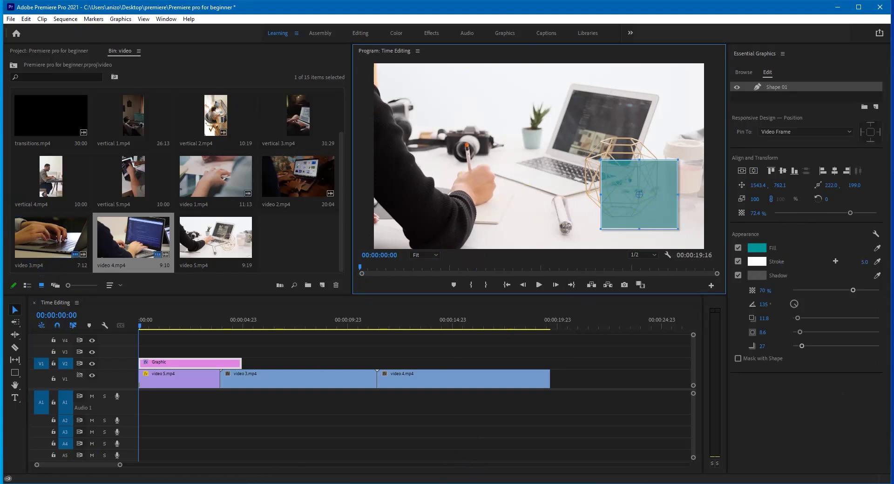
Try the vertical and horizontal frame alignments on the square, finishing with it centred both ways, and deselect it
{"action": "left_click", "coordinate": [772, 172]}
{"action": "left_click", "coordinate": [782, 171]}
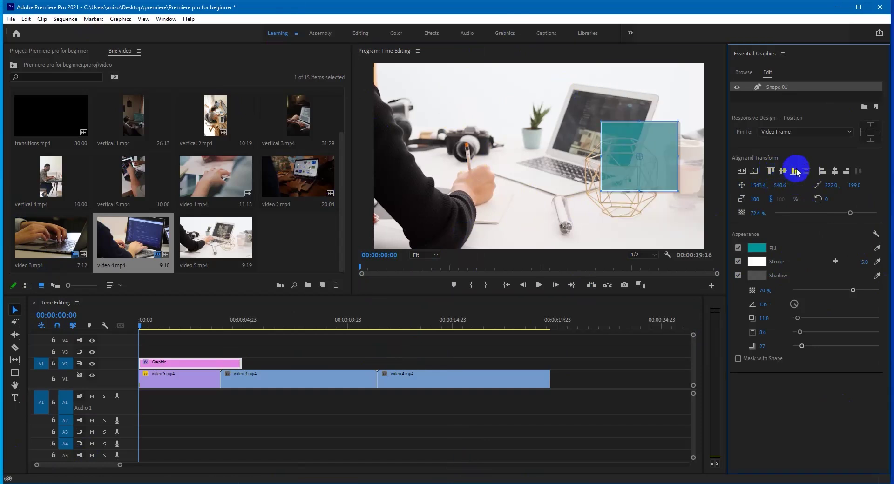
{"action": "left_click", "coordinate": [795, 171]}
{"action": "left_click", "coordinate": [823, 171]}
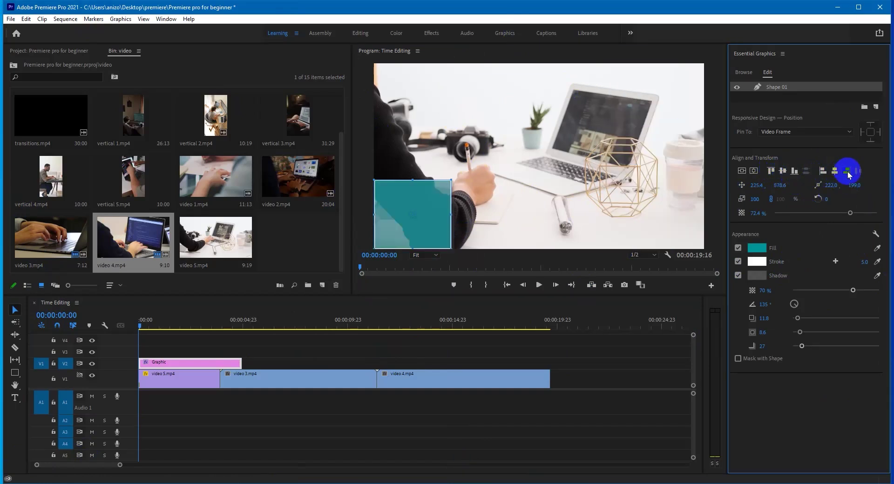
{"action": "left_click", "coordinate": [847, 172]}
{"action": "left_click", "coordinate": [834, 171]}
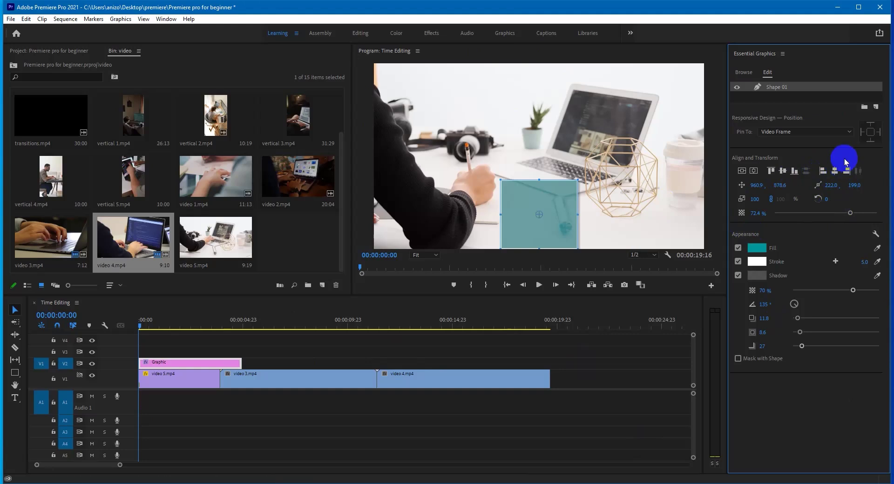
{"action": "left_click", "coordinate": [783, 170]}
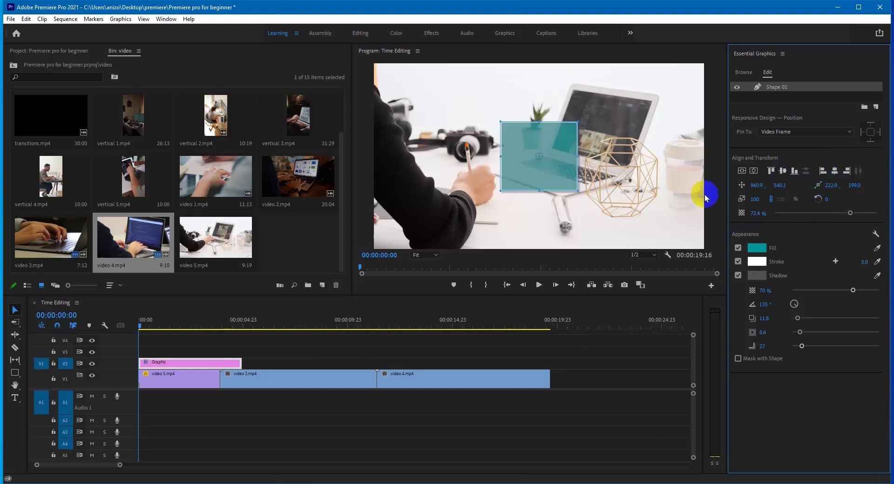
{"action": "left_click", "coordinate": [784, 172]}
{"action": "left_click", "coordinate": [269, 350]}
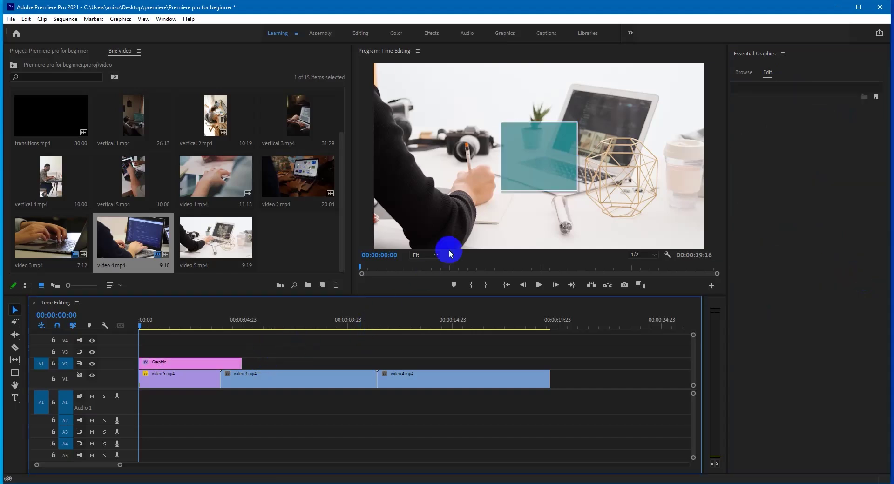
Reshape the teal square into a wide, low bar along the lower-right part of the video frame, and deselect it
{"action": "left_click", "coordinate": [234, 364]}
{"action": "left_click", "coordinate": [567, 183]}
{"action": "left_click_drag", "start_coordinate": [556, 165], "coordinate": [487, 183]}
{"action": "left_click_drag", "start_coordinate": [564, 157], "coordinate": [605, 230]}
{"action": "left_click_drag", "start_coordinate": [546, 232], "coordinate": [509, 230]}
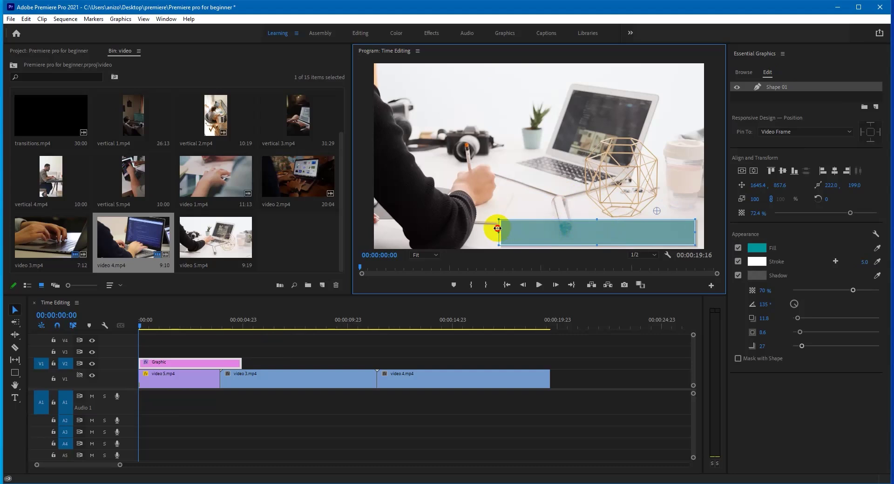
{"action": "left_click", "coordinate": [466, 335]}
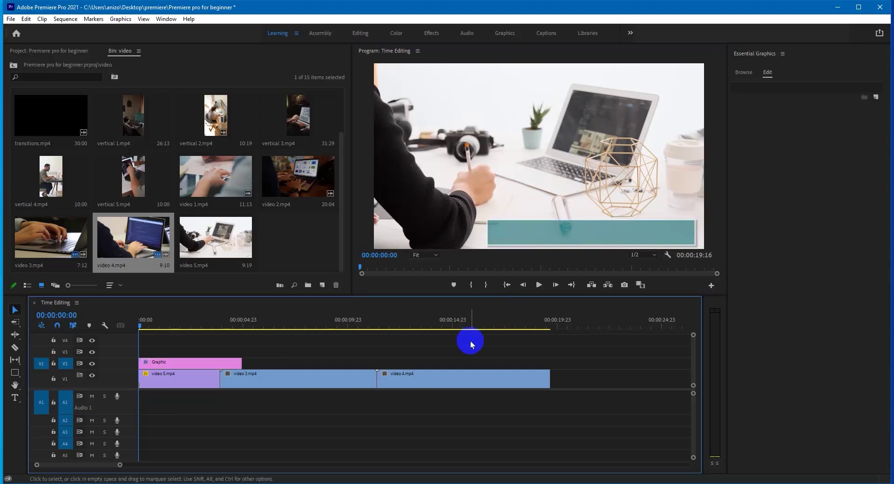
Zoom into the timeline and pan along it with the Hand tool to the cut between video 5.mp4 and video 3.mp4
{"action": "left_click", "coordinate": [16, 386]}
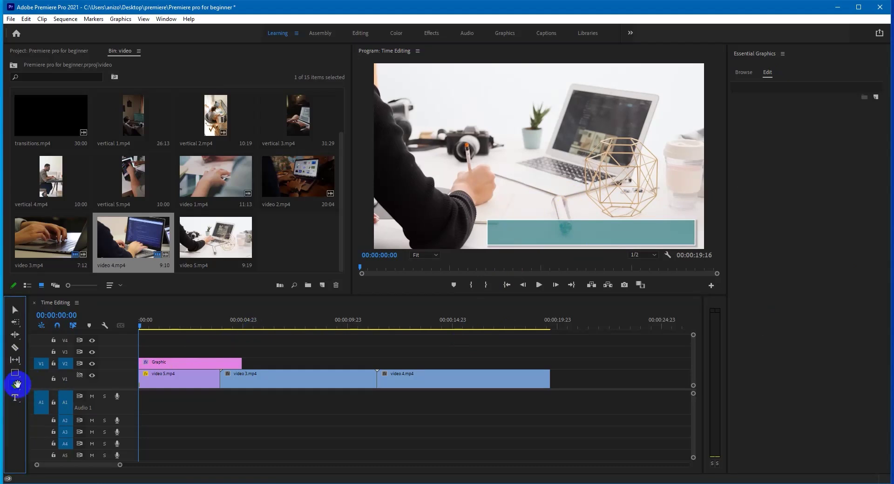
{"action": "left_click_drag", "start_coordinate": [394, 377], "coordinate": [413, 381]}
{"action": "scroll", "coordinate": [412, 379], "scroll_direction": "up", "scroll_amount": 8}
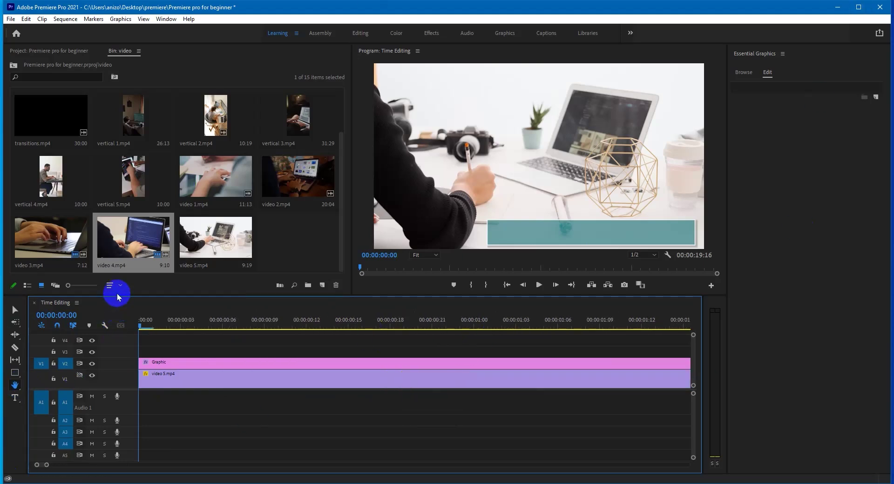
{"action": "left_click_drag", "start_coordinate": [509, 379], "coordinate": [402, 357]}
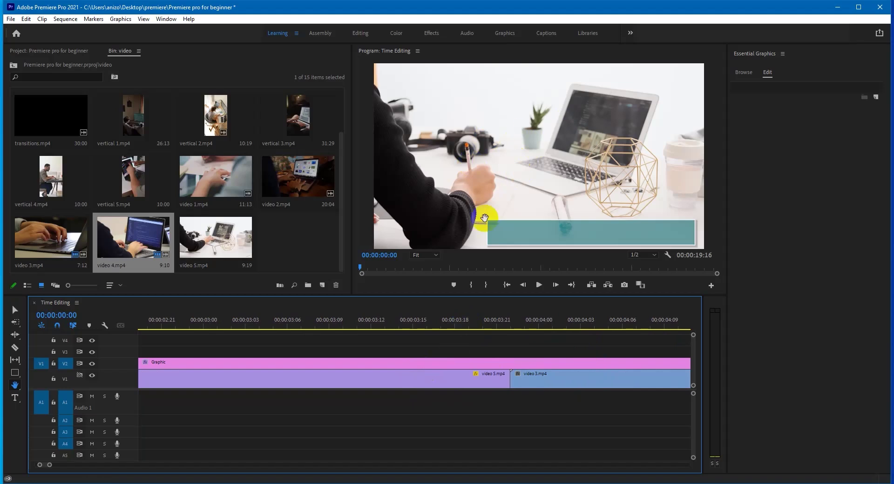
Magnify the Program Monitor to 150%, pan around the picture with the Hand tool, and return the view to Fit
{"action": "left_click", "coordinate": [442, 254]}
{"action": "left_click", "coordinate": [425, 332]}
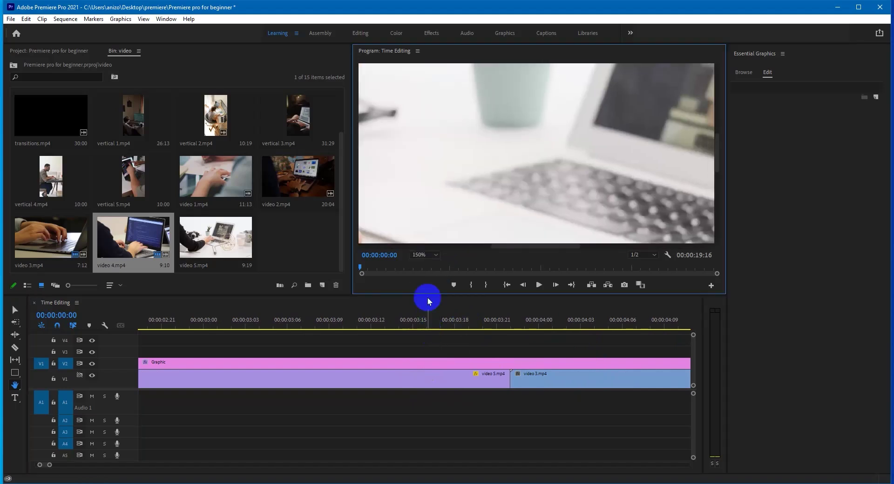
{"action": "left_click_drag", "start_coordinate": [537, 162], "coordinate": [476, 235]}
{"action": "left_click", "coordinate": [433, 255]}
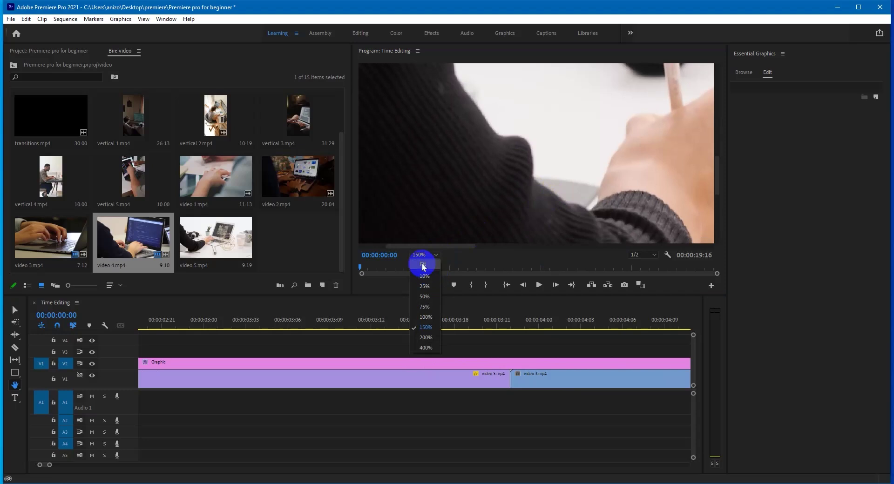
{"action": "left_click", "coordinate": [421, 273]}
{"action": "left_click", "coordinate": [419, 347]}
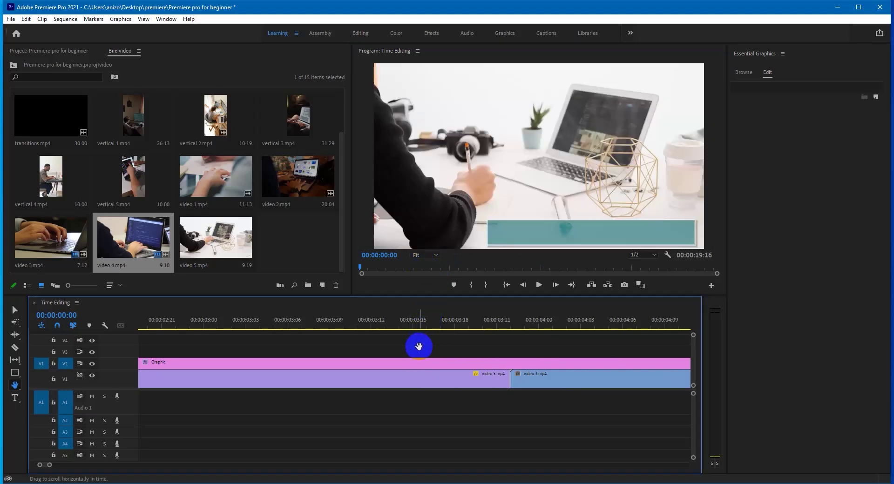
Zoom the timeline out until all clips take up only its beginning and the ruler extends beyond one minute
{"action": "key", "text": "minus"}
{"action": "key", "text": "minus"}
{"action": "key", "text": "minus"}
{"action": "key", "text": "minus"}
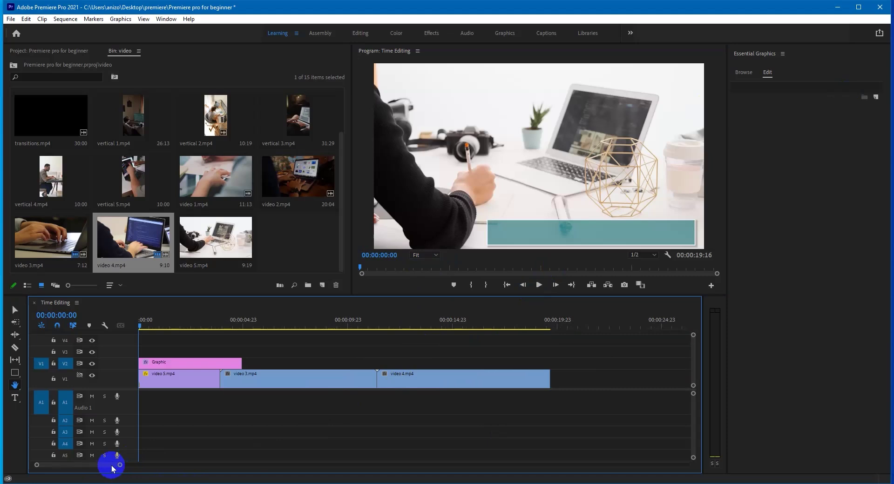
{"action": "left_click_drag", "start_coordinate": [120, 465], "coordinate": [396, 454]}
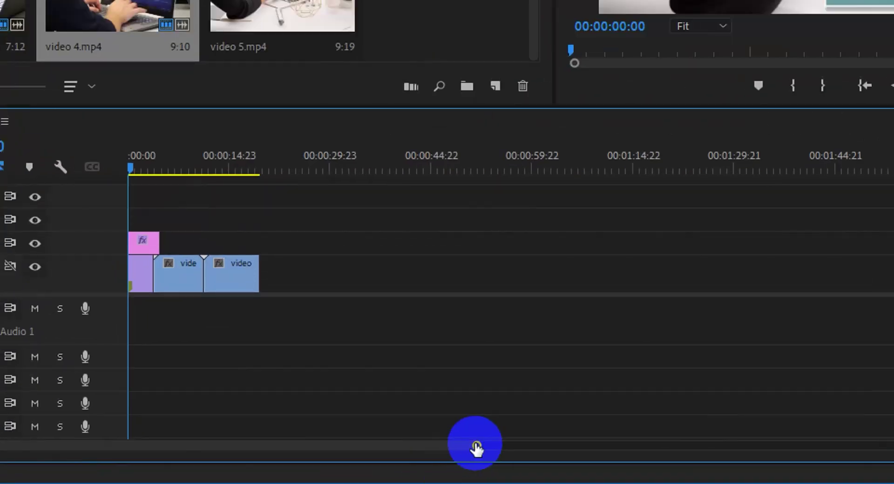
{"action": "left_click_drag", "start_coordinate": [475, 449], "coordinate": [694, 401]}
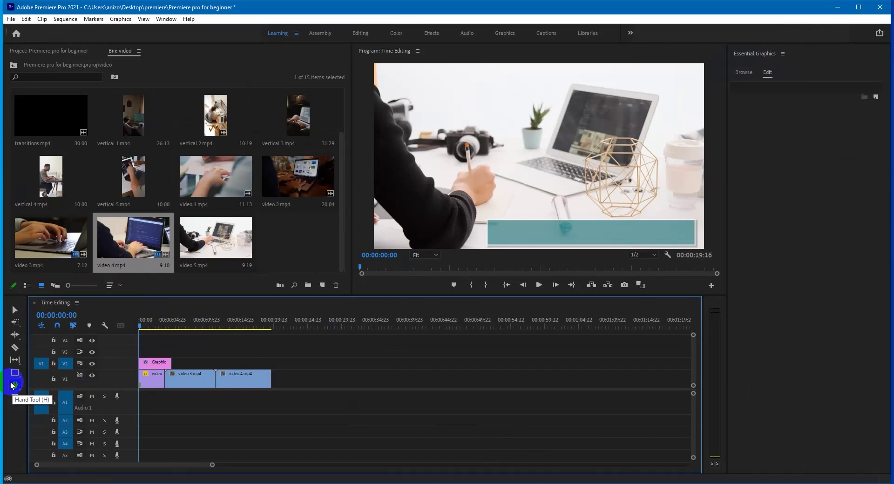
Select the Type tool and show its horizontal and vertical variants
{"action": "left_click", "coordinate": [16, 401]}
{"action": "left_click", "coordinate": [568, 244]}
{"action": "left_click_drag", "start_coordinate": [19, 401], "coordinate": [223, 468]}
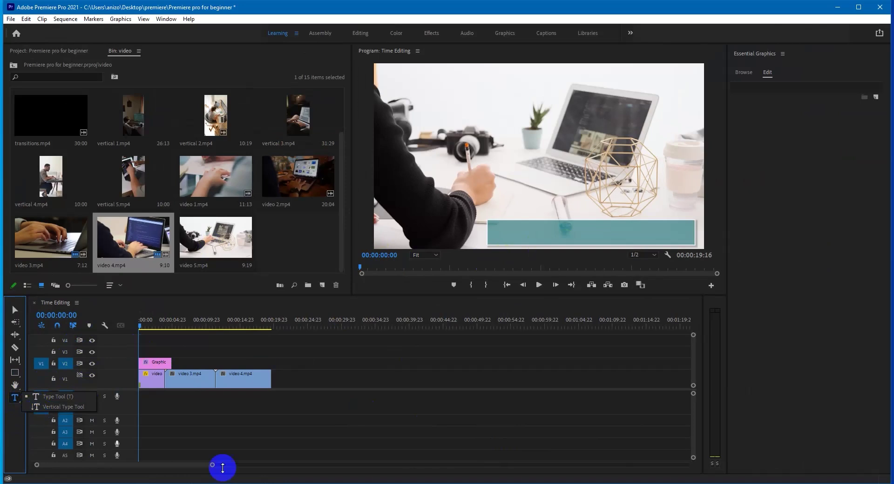
{"action": "mouse_move", "coordinate": [888, 285]}
{"action": "left_mouse_down"}
{"action": "mouse_move", "coordinate": [890, 463]}
{"action": "mouse_move", "coordinate": [721, 463]}
{"action": "left_mouse_up"}
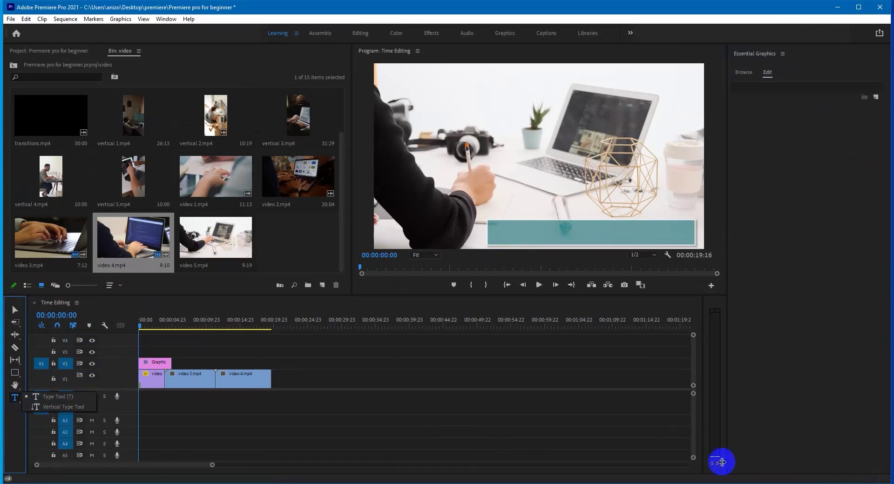
Choose the horizontal Type tool and add the text "Video Course" on the teal rectangle in the Program Monitor
{"action": "mouse_move", "coordinate": [4, 440]}
{"action": "left_mouse_down"}
{"action": "mouse_move", "coordinate": [25, 397]}
{"action": "mouse_move", "coordinate": [167, 397]}
{"action": "mouse_move", "coordinate": [17, 399]}
{"action": "mouse_move", "coordinate": [49, 397]}
{"action": "left_mouse_up"}
{"action": "left_click", "coordinate": [50, 396]}
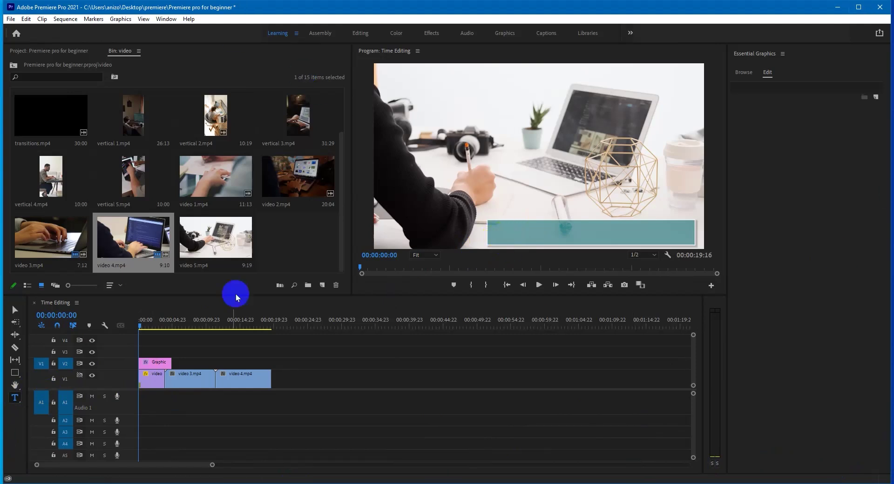
{"action": "left_click", "coordinate": [502, 241]}
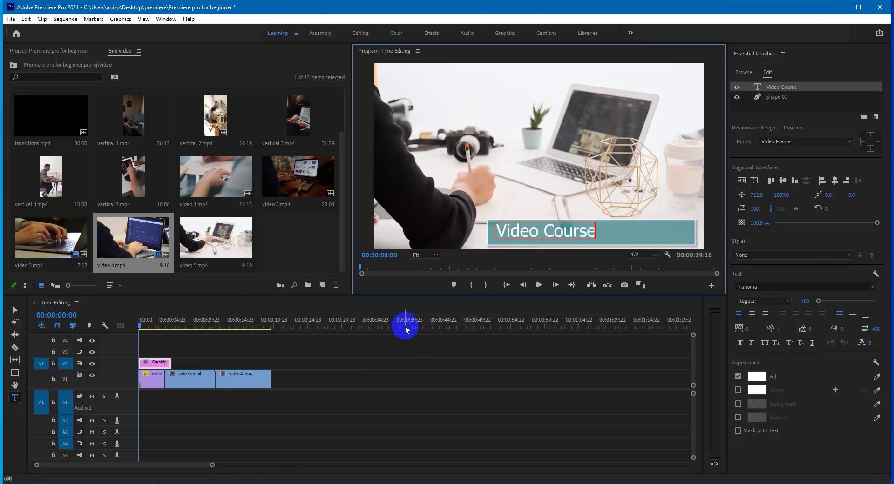
Replace the title text with "Premiere Pro For Beginner" and move it slightly left so it fits inside the teal rectangle
{"action": "key", "text": "ctrl+a"}
{"action": "type", "text": "P"}
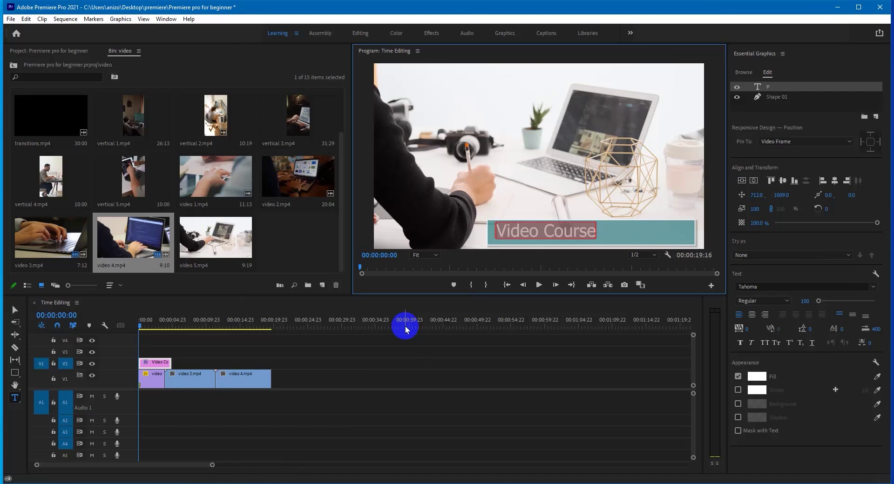
{"action": "type", "text": "remiere Pro For BEgi"}
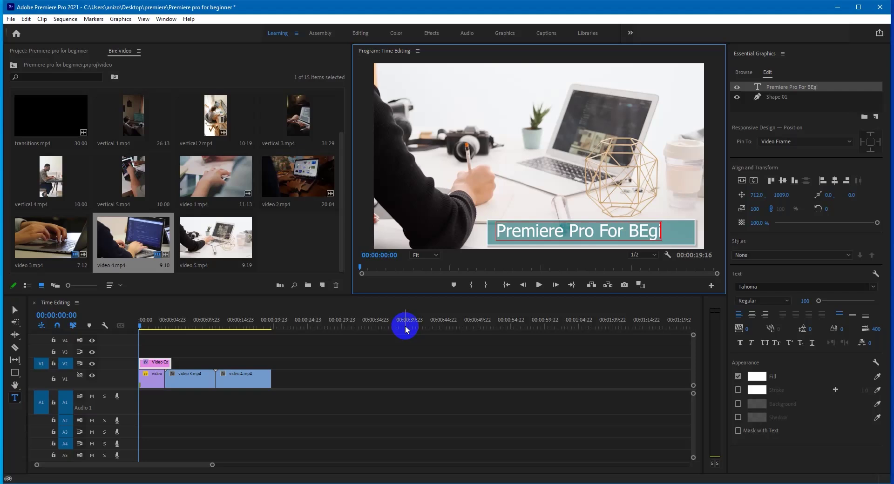
{"action": "key", "text": "BackSpace"}
{"action": "key", "text": "BackSpace"}
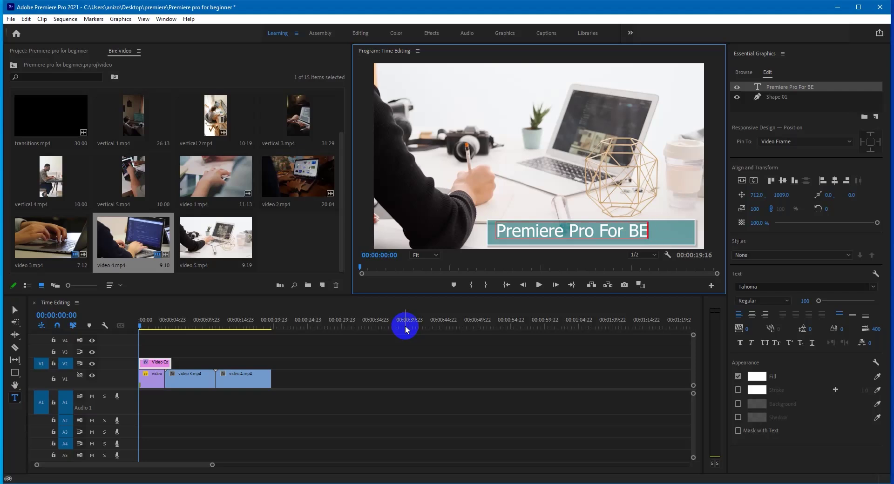
{"action": "type", "text": "ginner"}
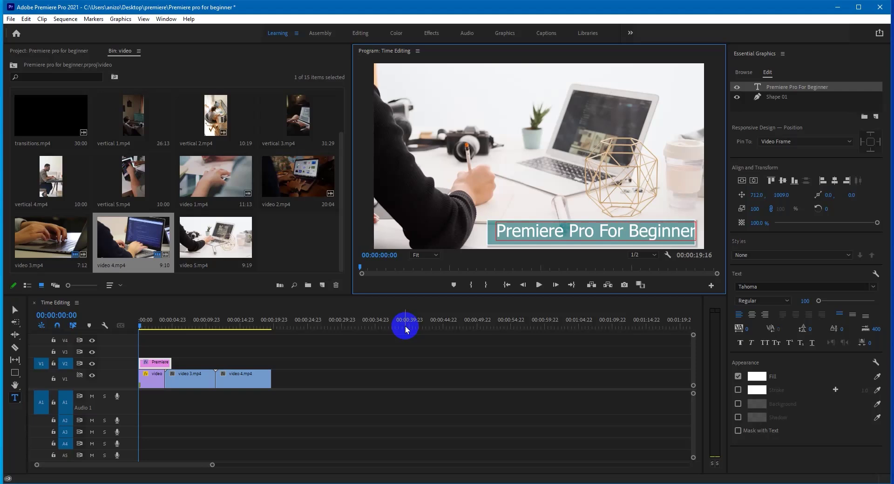
{"action": "left_click", "coordinate": [15, 310]}
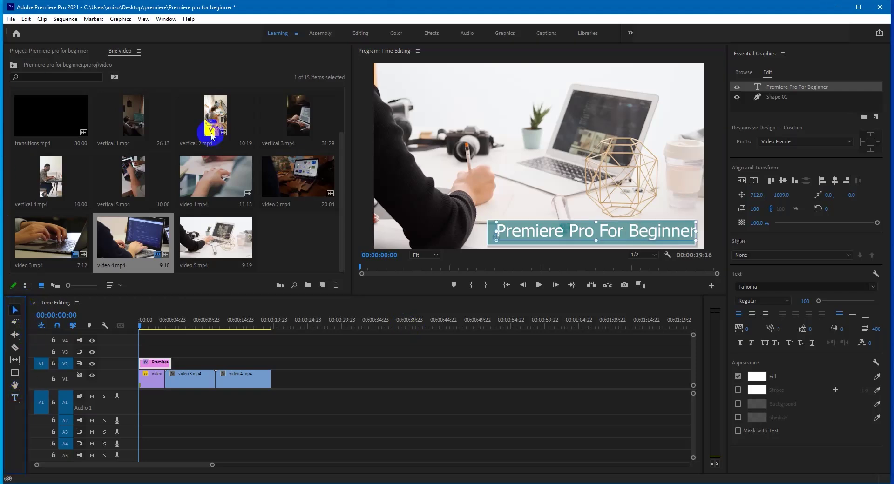
{"action": "left_click_drag", "start_coordinate": [625, 234], "coordinate": [618, 234]}
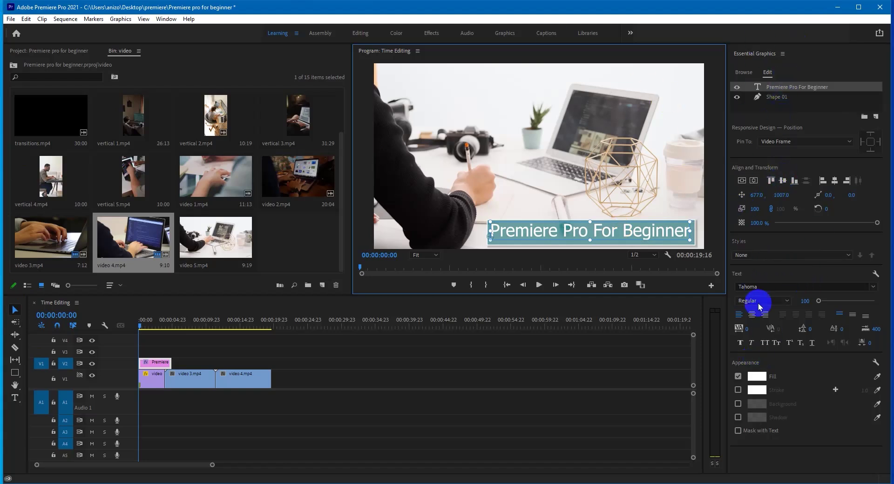
Check the list of available windows for the entry that shows the Essential Graphics panel
{"action": "left_click", "coordinate": [759, 60]}
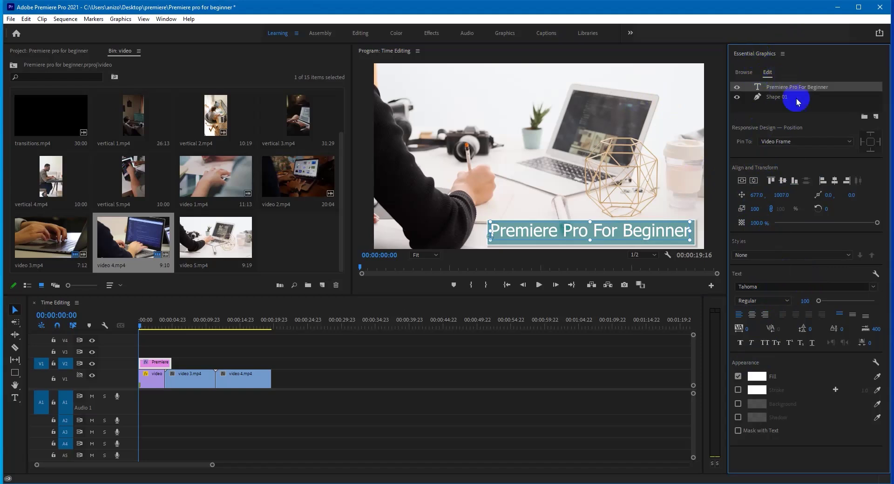
{"action": "left_click", "coordinate": [170, 19]}
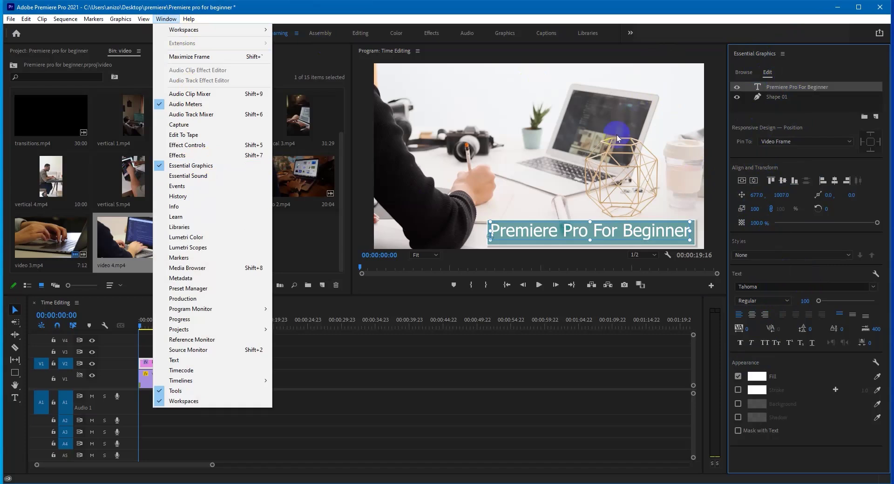
{"action": "left_click", "coordinate": [761, 58]}
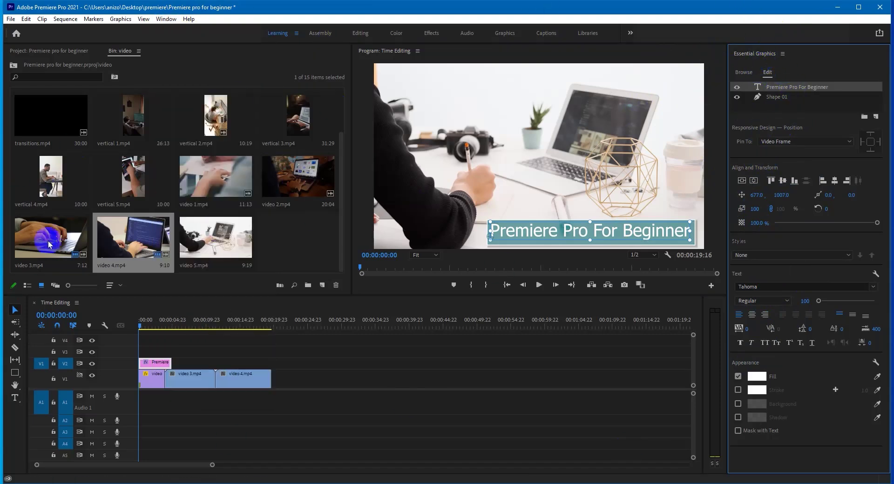
Search the fonts for "pop" and set the title's font to Poppins Bold
{"action": "left_click", "coordinate": [767, 287]}
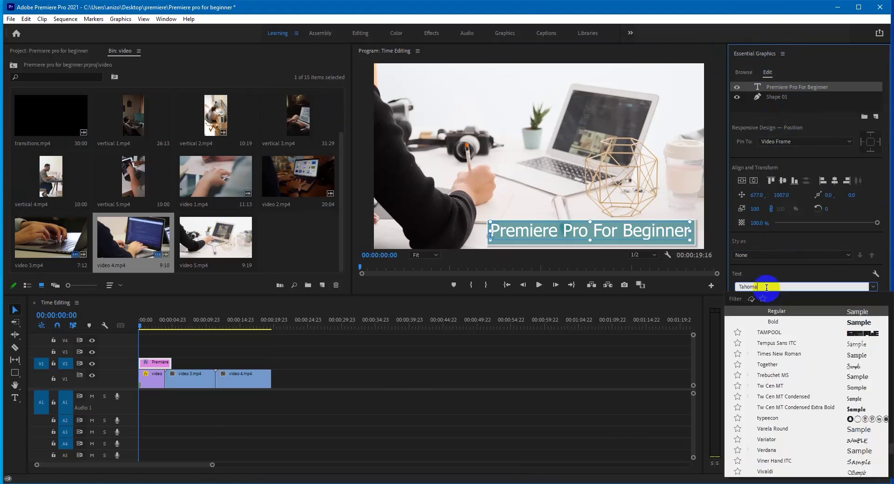
{"action": "type", "text": "pop"}
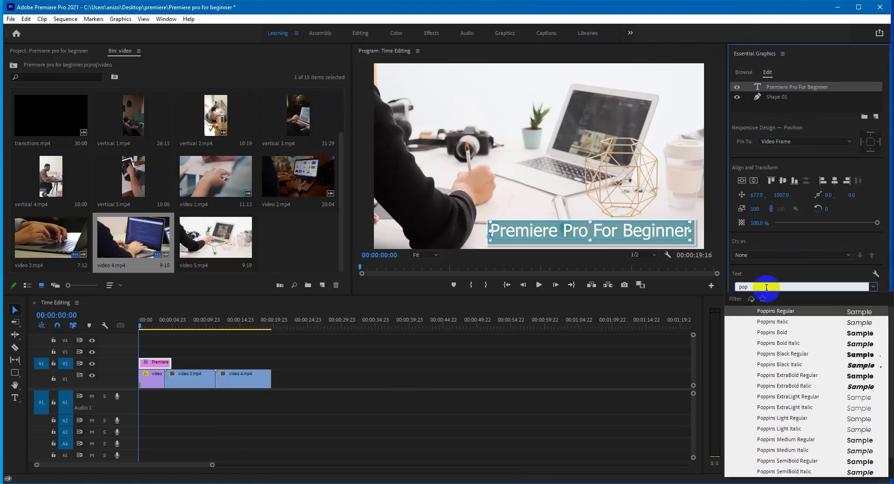
{"action": "left_click", "coordinate": [789, 332]}
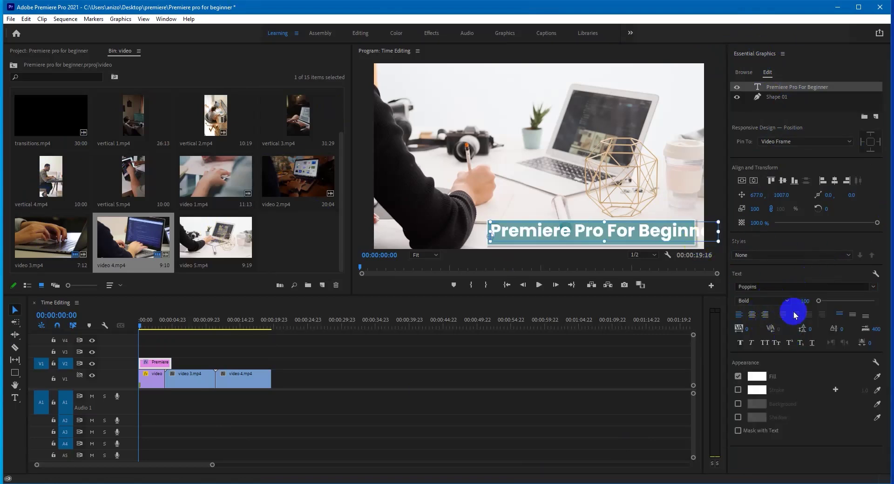
Reduce the title's font size to 82 and reposition it to about 723, 1008, centred on the teal rectangle
{"action": "mouse_move", "coordinate": [818, 301]}
{"action": "left_mouse_down"}
{"action": "mouse_move", "coordinate": [832, 293]}
{"action": "mouse_move", "coordinate": [824, 295]}
{"action": "left_mouse_up"}
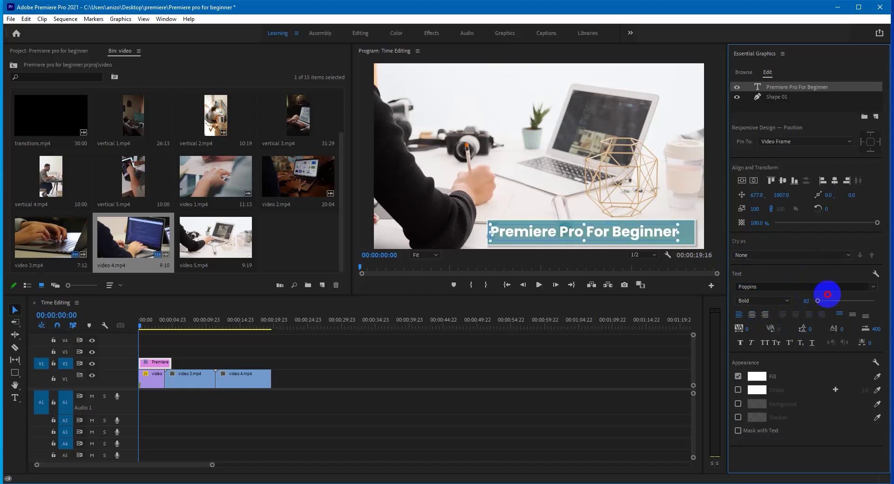
{"action": "left_click", "coordinate": [570, 234]}
{"action": "left_click_drag", "start_coordinate": [570, 235], "coordinate": [569, 236]}
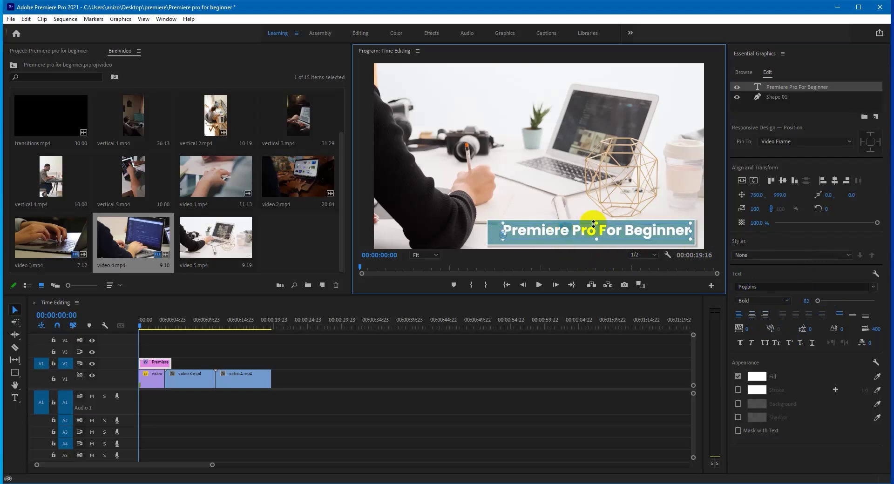
{"action": "left_click_drag", "start_coordinate": [584, 233], "coordinate": [581, 233]}
Try the Regular font style on the title and switch back to Bold
{"action": "left_click", "coordinate": [788, 304]}
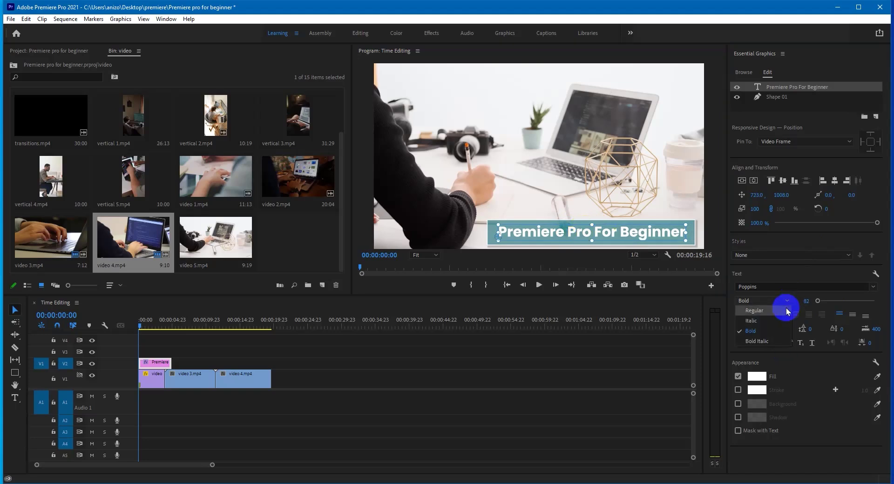
{"action": "left_click", "coordinate": [775, 310]}
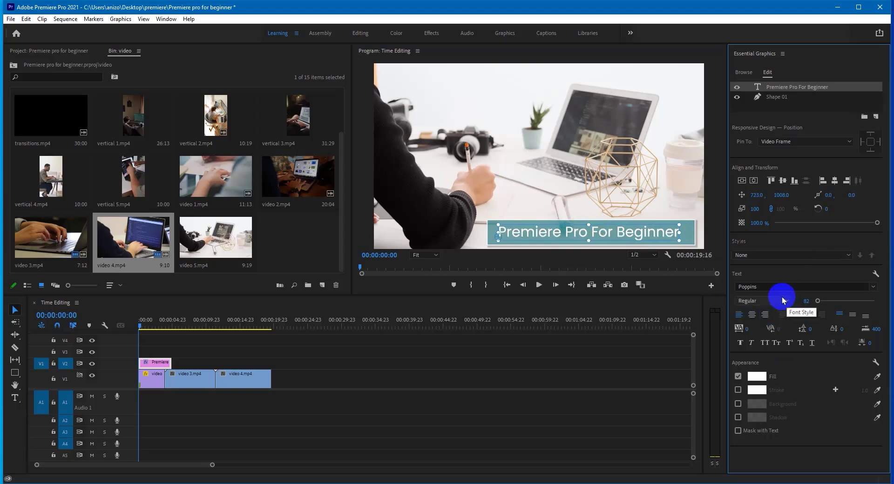
{"action": "left_click", "coordinate": [782, 301]}
{"action": "left_click", "coordinate": [760, 326]}
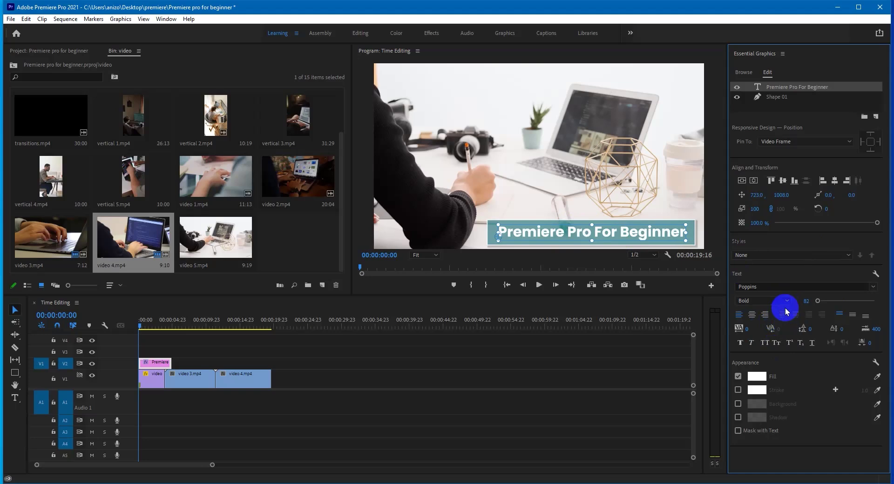
Try other horizontal and vertical text alignments on the title and return it to left and top alignment
{"action": "left_click", "coordinate": [758, 317]}
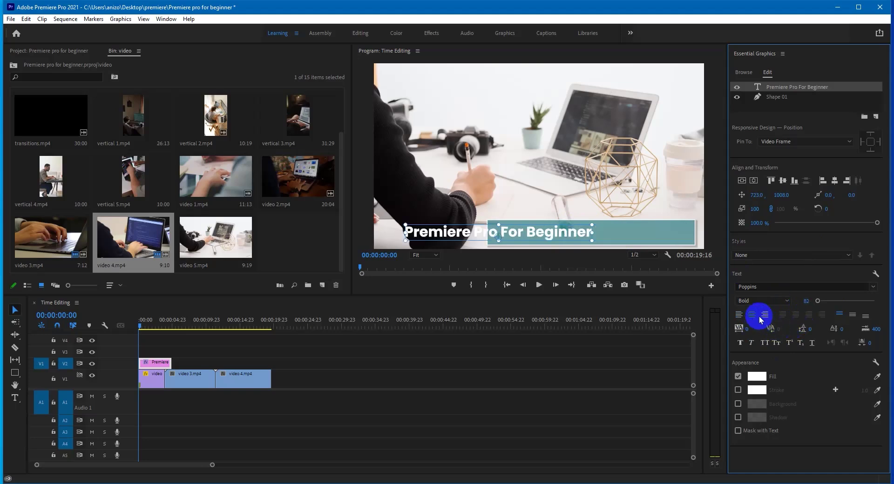
{"action": "left_click", "coordinate": [765, 316]}
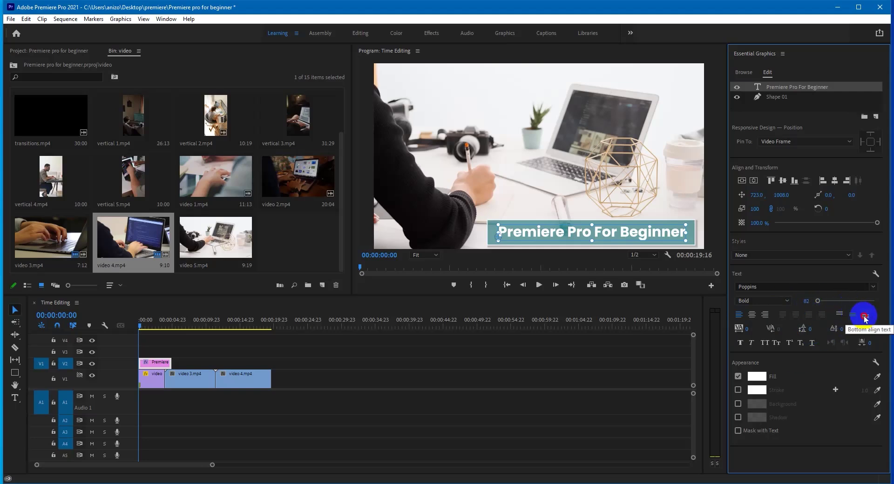
{"action": "left_click", "coordinate": [843, 318]}
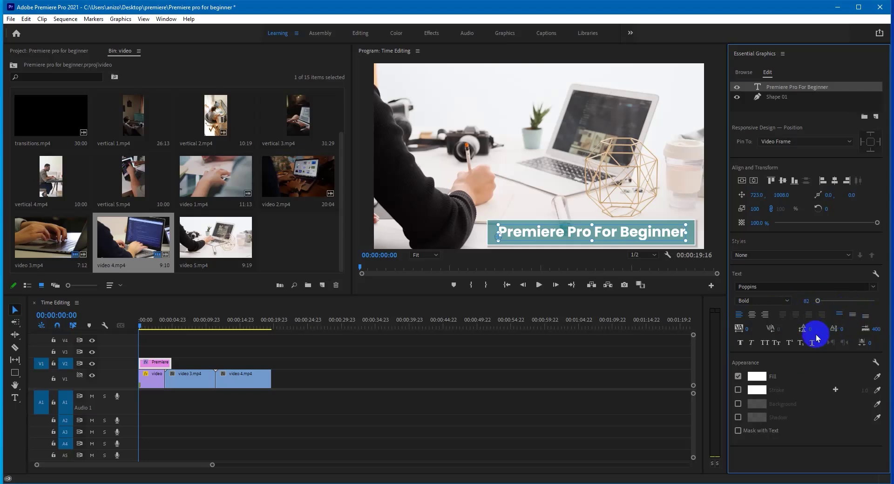
Apply Faux Bold and Faux Italic to the title and shift it left to about 682, 1008
{"action": "left_click", "coordinate": [741, 344]}
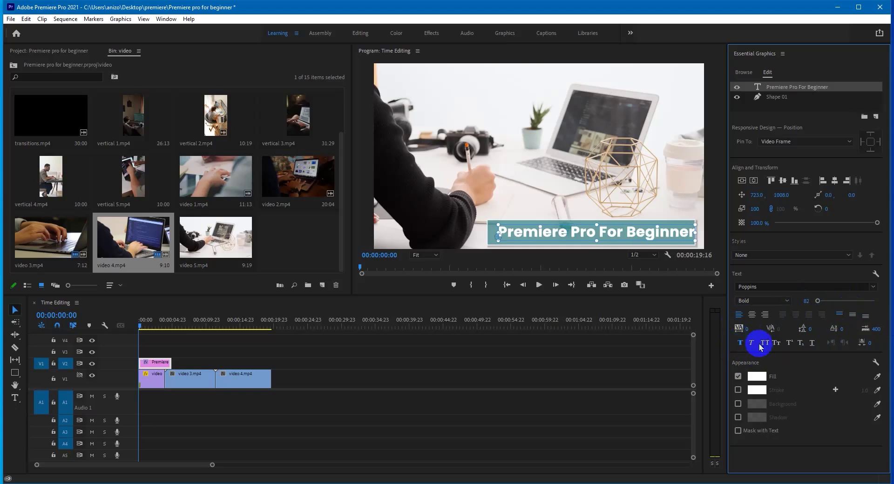
{"action": "left_click", "coordinate": [753, 346]}
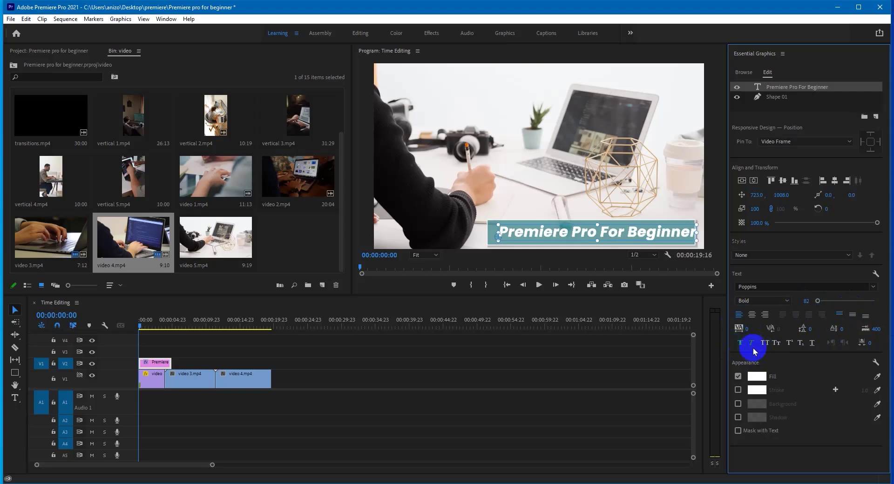
{"action": "left_click_drag", "start_coordinate": [658, 235], "coordinate": [652, 236]}
Try All Caps on the title and toggle Faux Bold off, and restore both settings
{"action": "left_click", "coordinate": [765, 344]}
{"action": "left_click", "coordinate": [741, 343]}
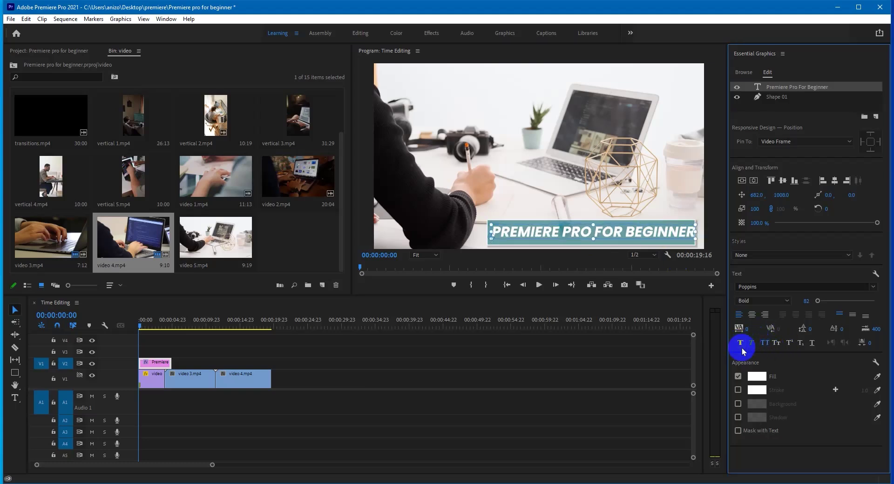
{"action": "left_click", "coordinate": [764, 342]}
{"action": "left_click", "coordinate": [742, 344]}
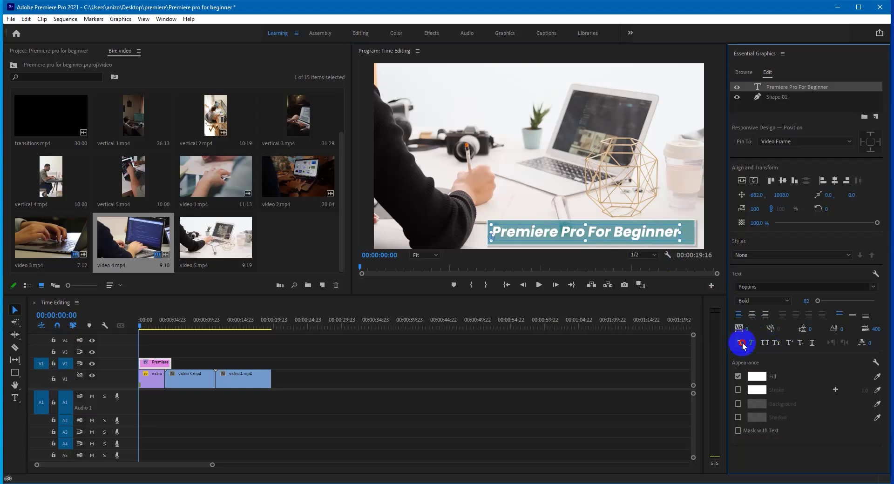
Try Small Caps on the title together with a scale of 150%, and revert both changes
{"action": "left_click", "coordinate": [777, 343]}
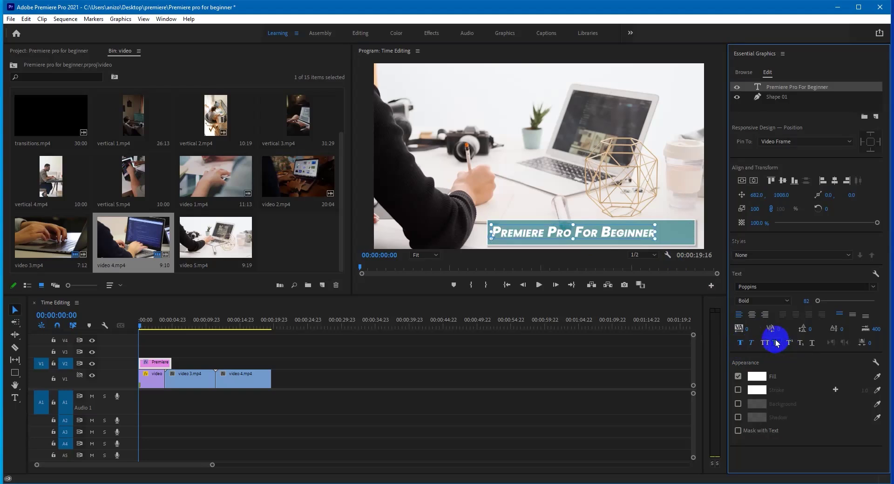
{"action": "left_click", "coordinate": [776, 343]}
{"action": "left_click", "coordinate": [777, 343]}
{"action": "left_click_drag", "start_coordinate": [656, 224], "coordinate": [679, 219]}
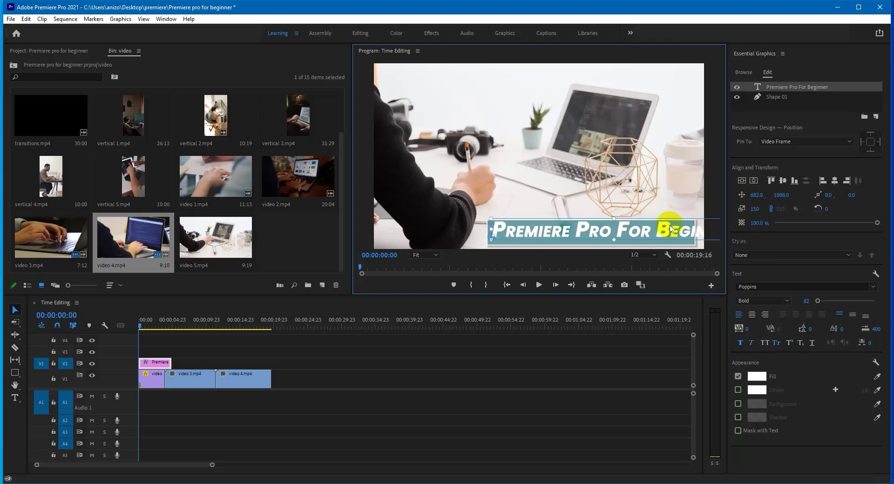
{"action": "key", "text": "ctrl+z"}
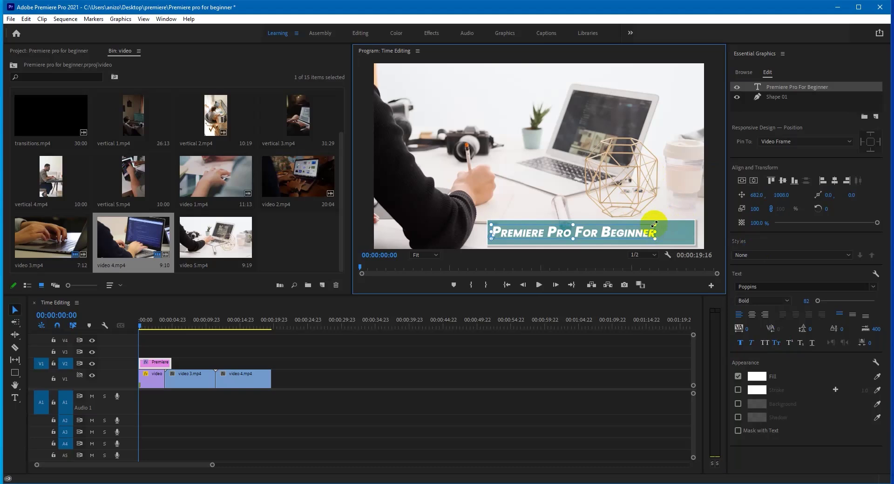
{"action": "mouse_move", "coordinate": [671, 223]}
{"action": "left_mouse_down"}
{"action": "mouse_move", "coordinate": [675, 217]}
{"action": "mouse_move", "coordinate": [667, 225]}
{"action": "left_mouse_up"}
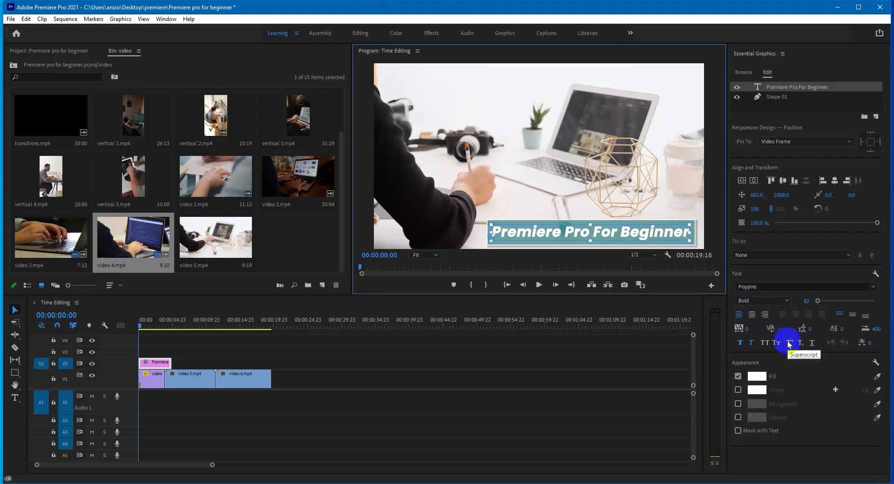
Try a black 000000 fill on the title and set the fill back to white FFFFFF
{"action": "left_click", "coordinate": [757, 376]}
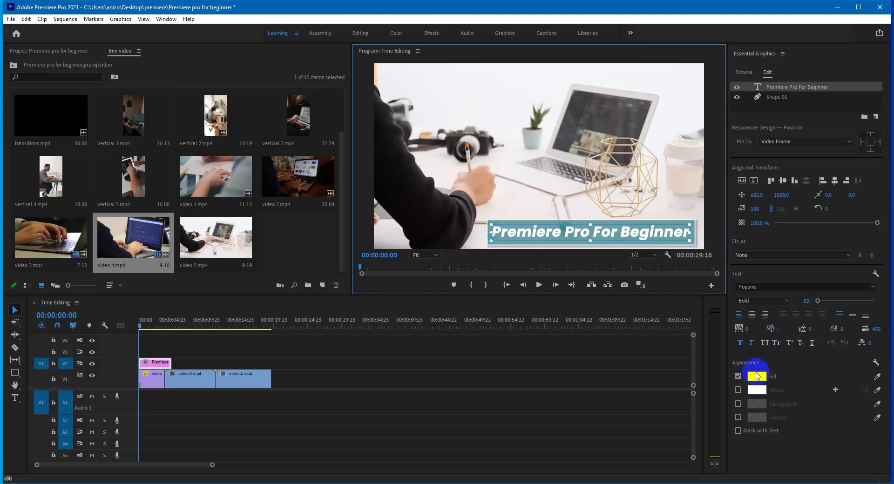
{"action": "mouse_move", "coordinate": [277, 171]}
{"action": "left_mouse_down"}
{"action": "mouse_move", "coordinate": [328, 188]}
{"action": "mouse_move", "coordinate": [322, 154]}
{"action": "mouse_move", "coordinate": [362, 159]}
{"action": "left_mouse_up"}
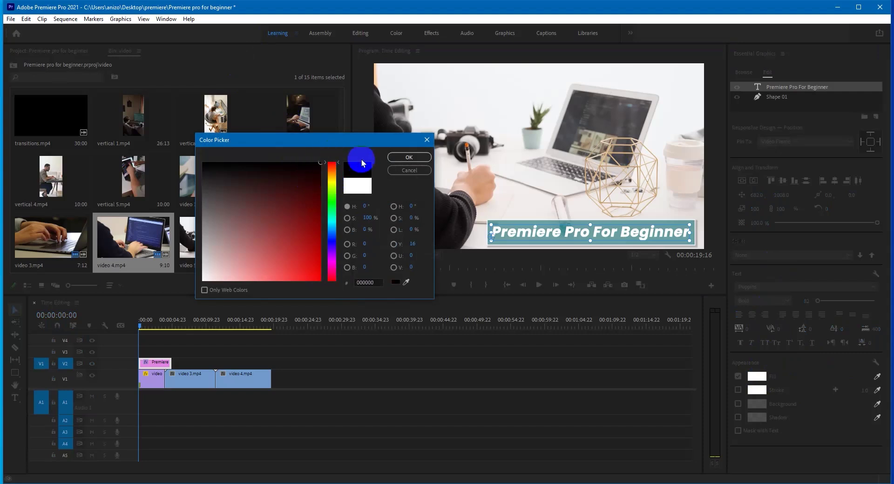
{"action": "left_click", "coordinate": [409, 157]}
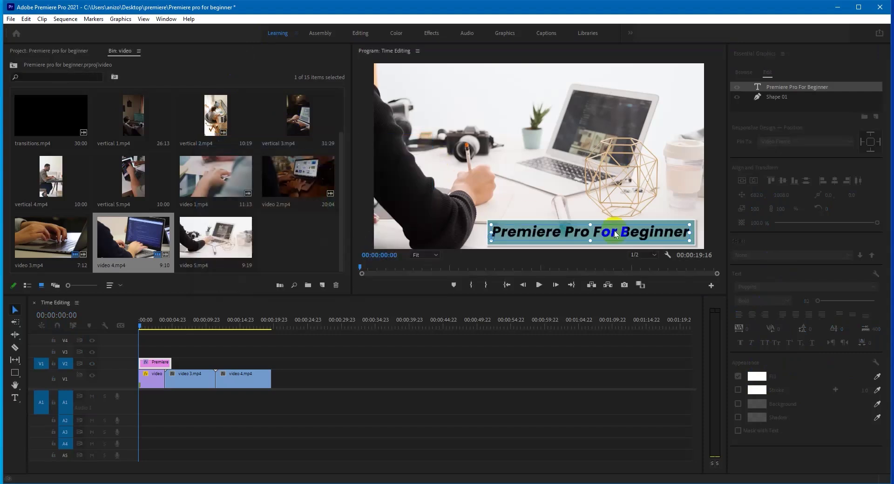
{"action": "left_click", "coordinate": [755, 378]}
{"action": "left_click_drag", "start_coordinate": [239, 216], "coordinate": [175, 298]}
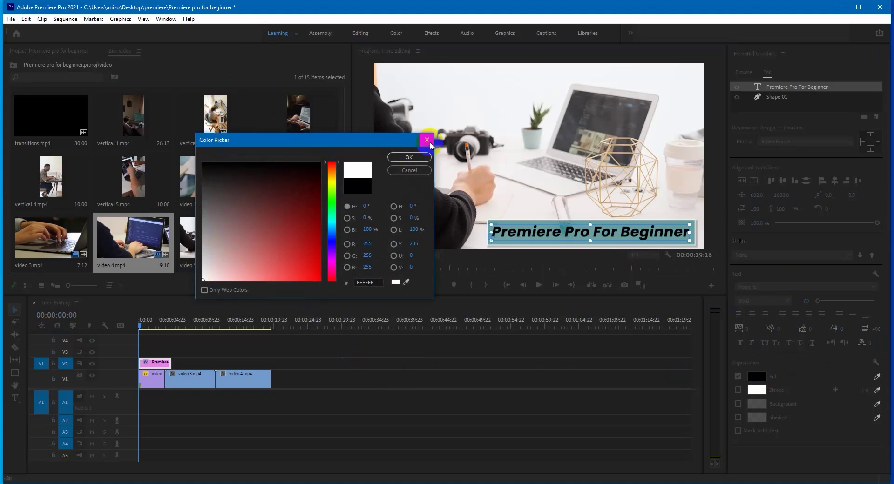
{"action": "left_click", "coordinate": [409, 157]}
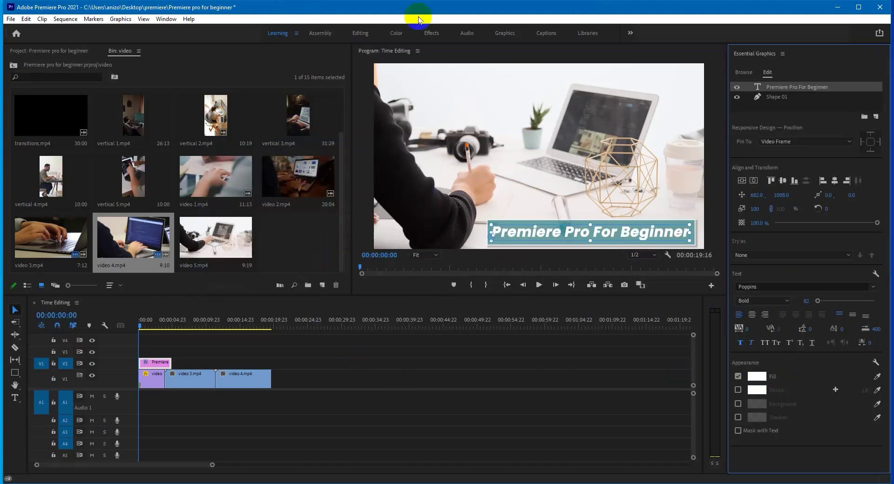
Review the settings of the title text layer and the Shape 01 layer within the graphic, and deselect the graphic
{"action": "left_click", "coordinate": [399, 379]}
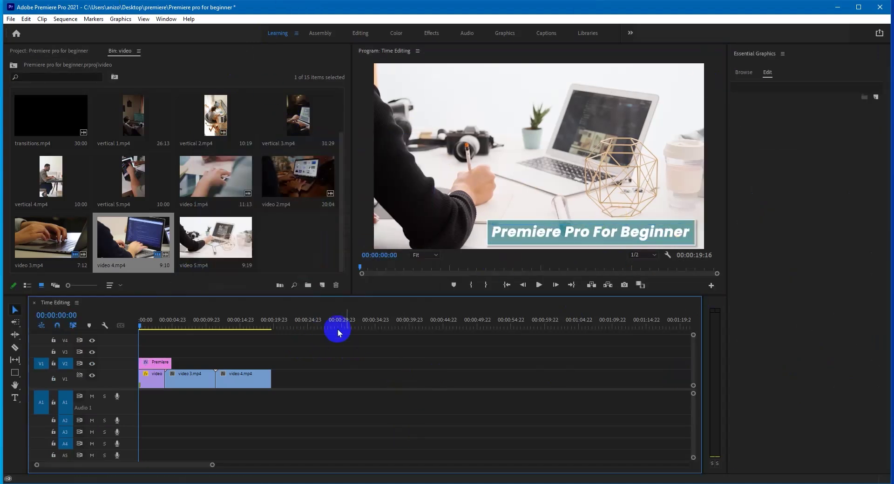
{"action": "left_click", "coordinate": [587, 234]}
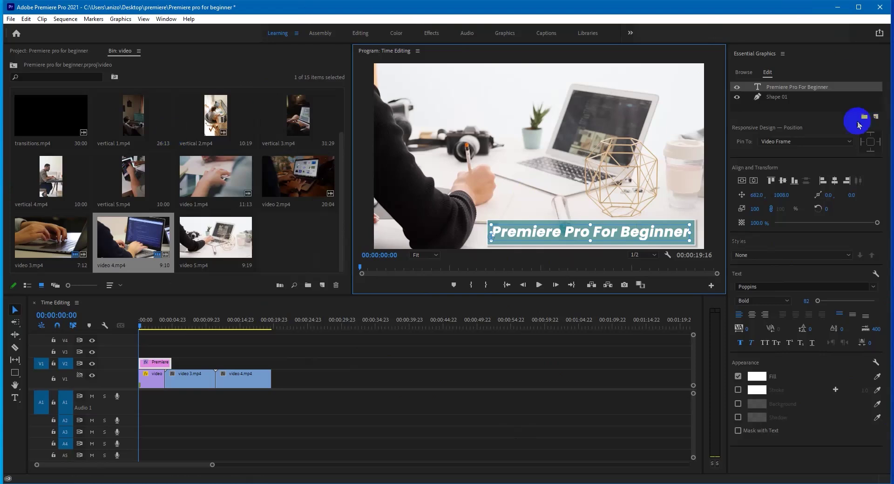
{"action": "left_click", "coordinate": [775, 97]}
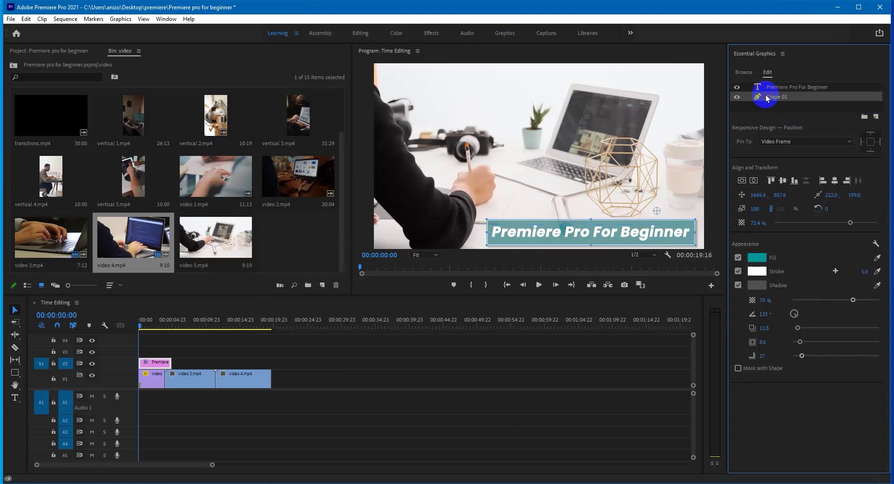
{"action": "left_click", "coordinate": [818, 85]}
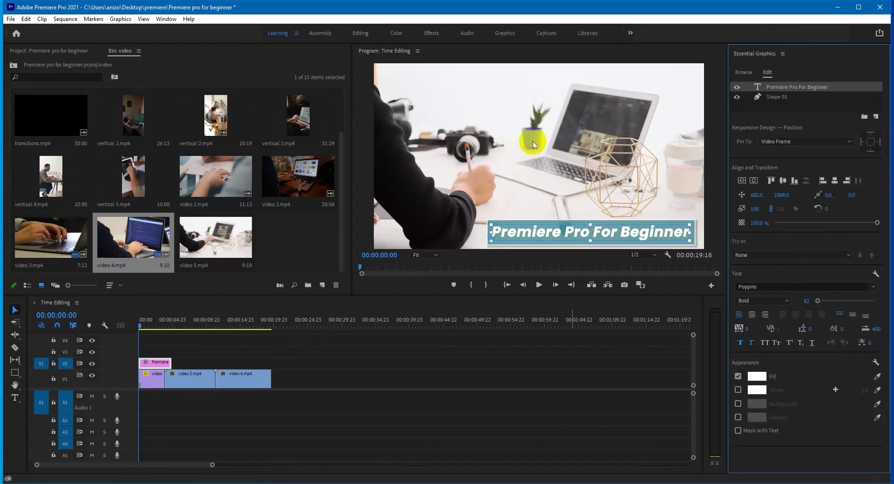
{"action": "left_click", "coordinate": [193, 346]}
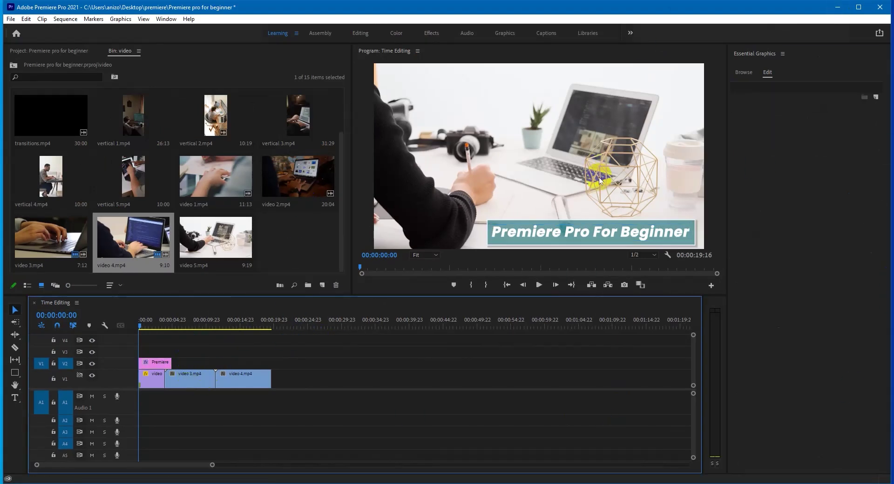
Add a text layer reading "sff" inside the title graphic on V2, placed just above the title bar at about 926, 806
{"action": "left_click", "coordinate": [162, 362]}
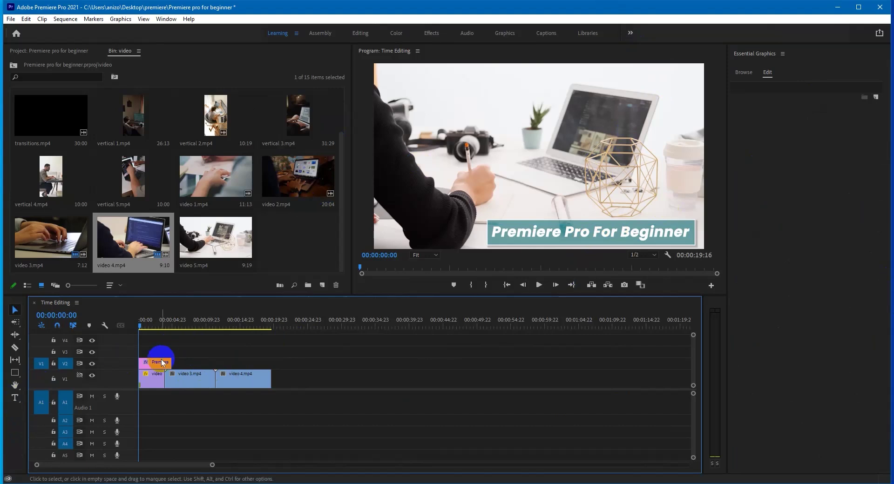
{"action": "left_click", "coordinate": [15, 398]}
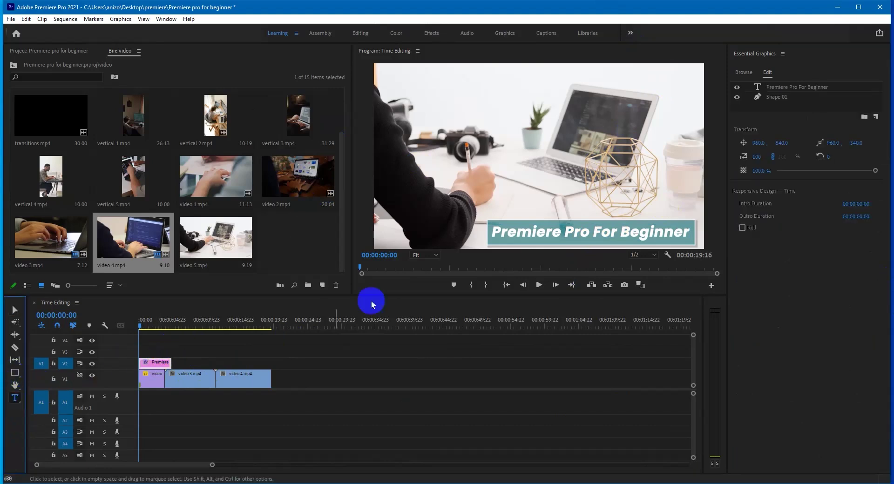
{"action": "left_click", "coordinate": [530, 229]}
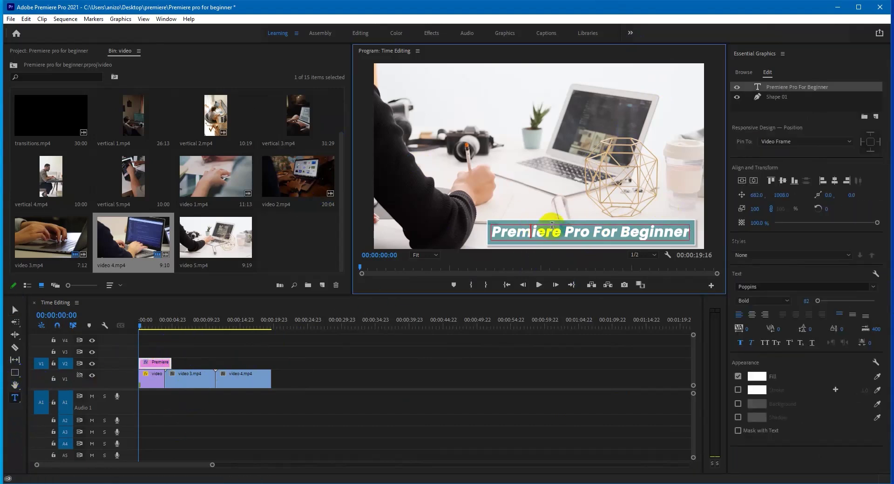
{"action": "left_click", "coordinate": [533, 198]}
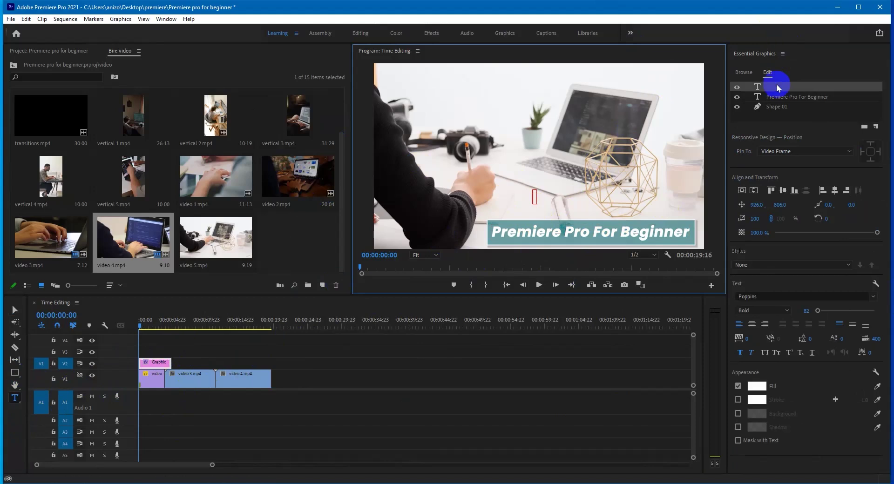
{"action": "type", "text": "sff"}
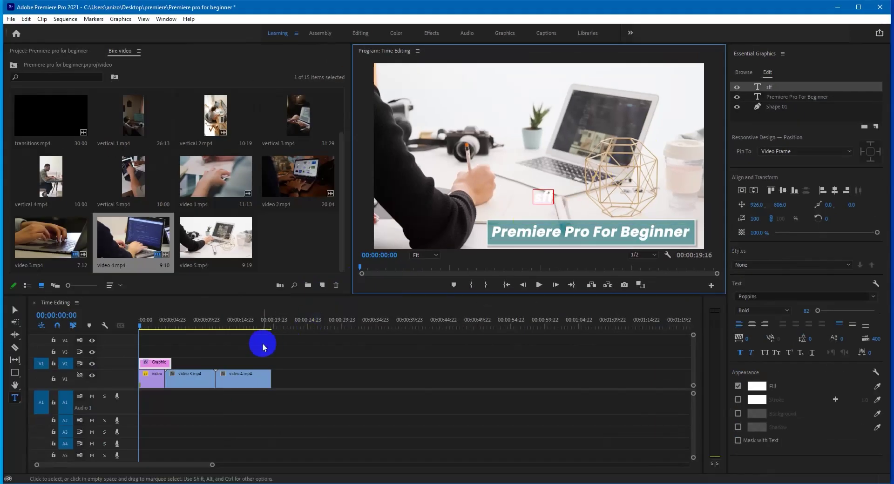
{"action": "left_click", "coordinate": [259, 354]}
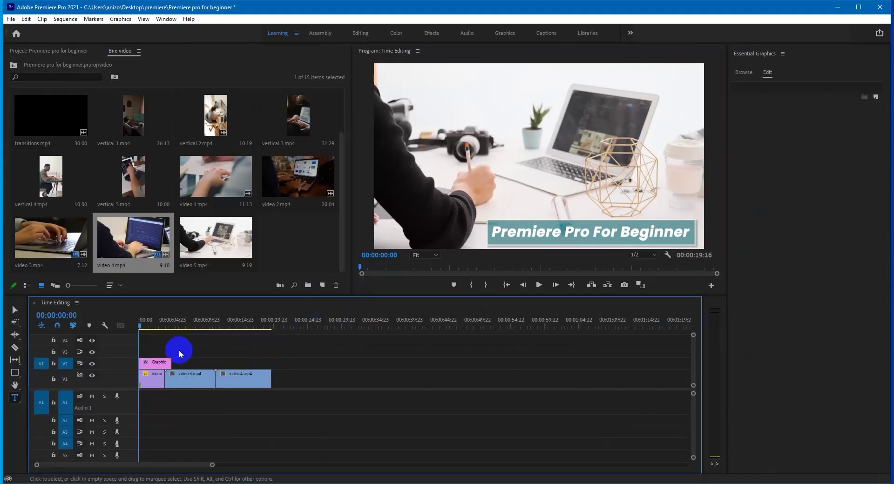
With no clip selected, create a separate text graphic reading "v" on V3 at about 1012.8, 663.2, and delete that clip
{"action": "left_click", "coordinate": [153, 364]}
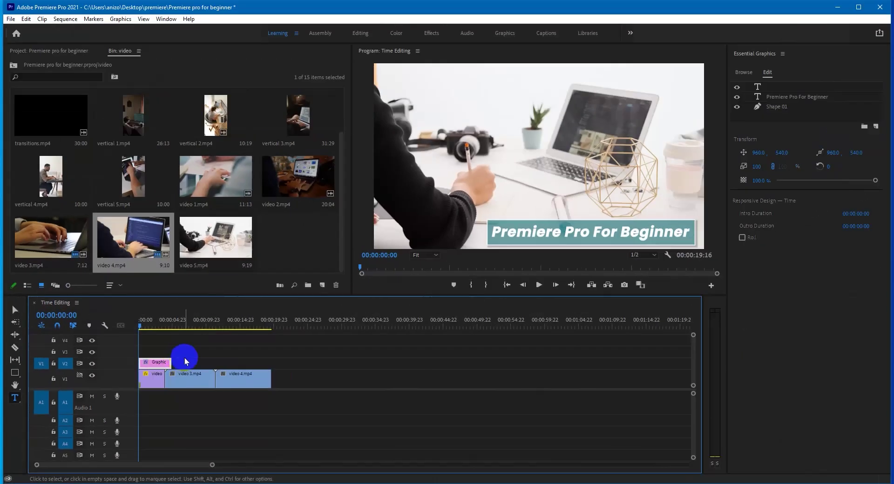
{"action": "left_click", "coordinate": [129, 356]}
{"action": "left_click", "coordinate": [15, 397]}
{"action": "left_click", "coordinate": [546, 174]}
{"action": "left_click", "coordinate": [160, 350]}
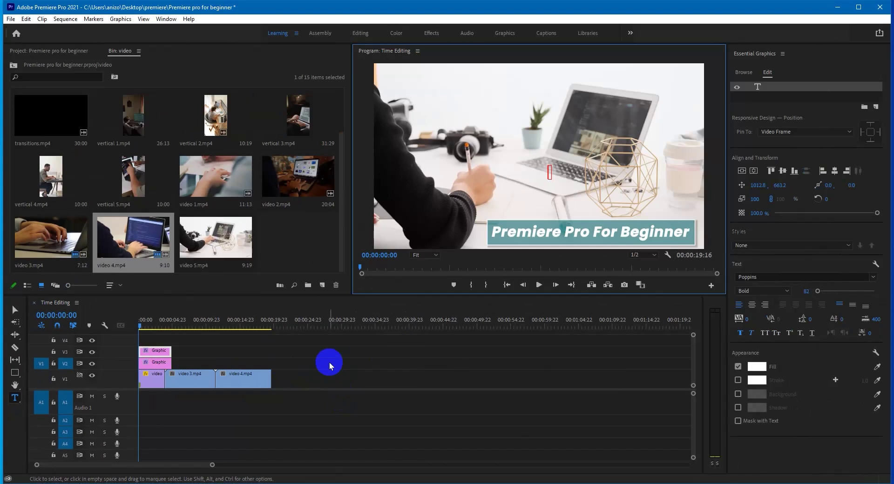
{"action": "type", "text": "v"}
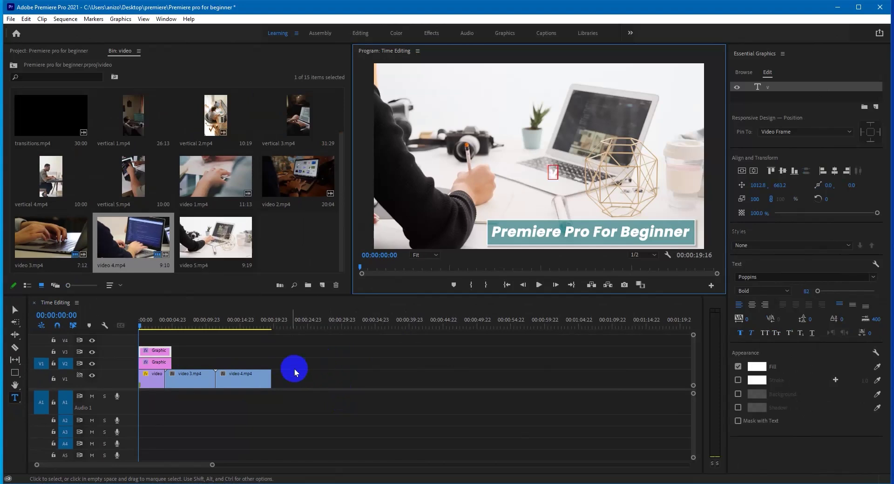
{"action": "left_click", "coordinate": [160, 353]}
{"action": "key", "text": "Delete"}
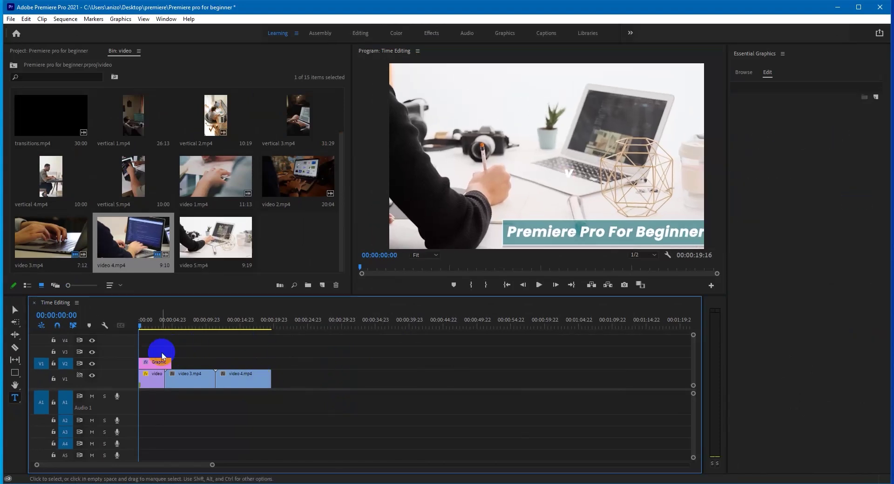